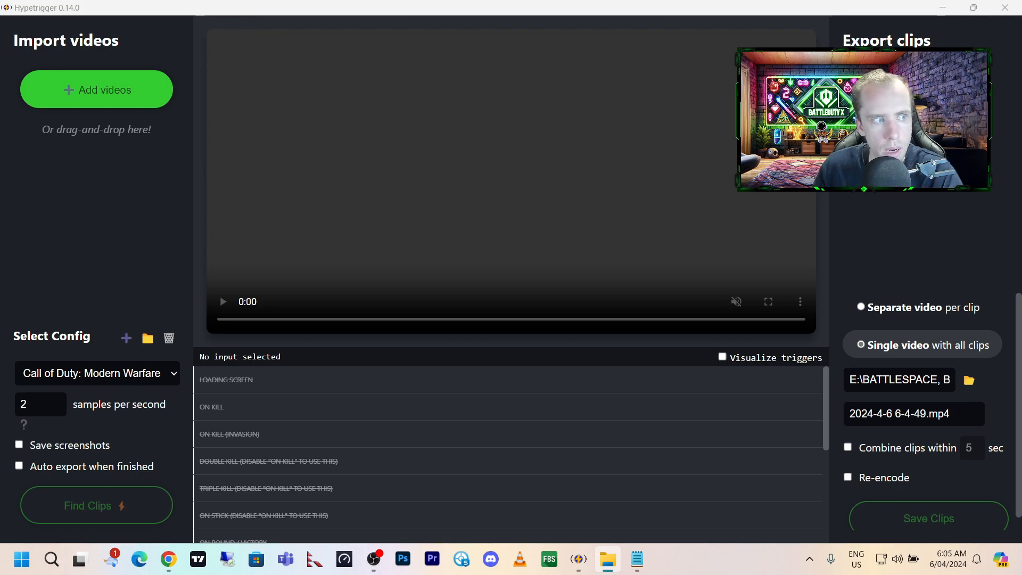
Import the gameplay videos and select the Call of Duty: Modern Warfare II game config.
drag(149, 178, 159, 96)
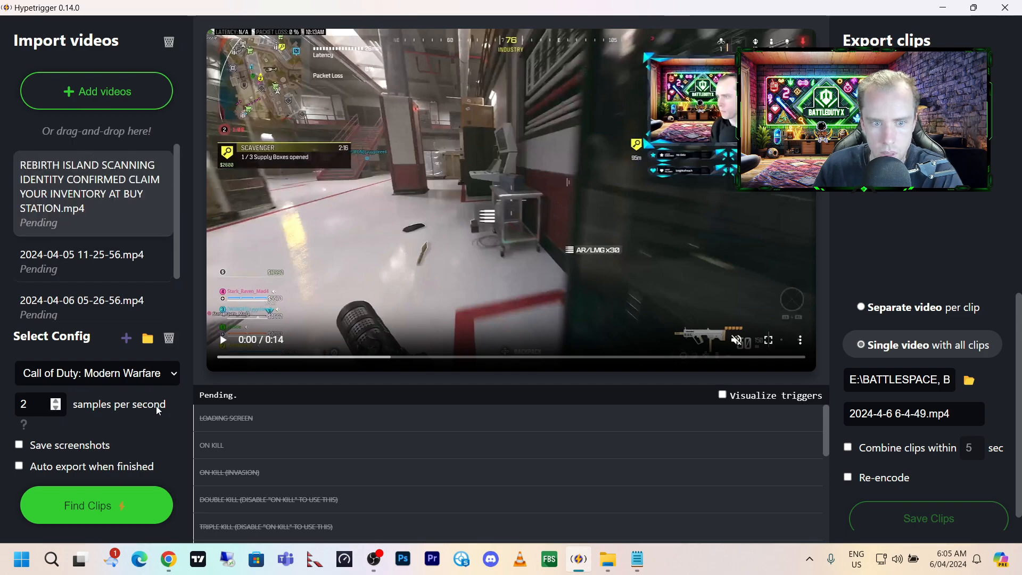
click(172, 376)
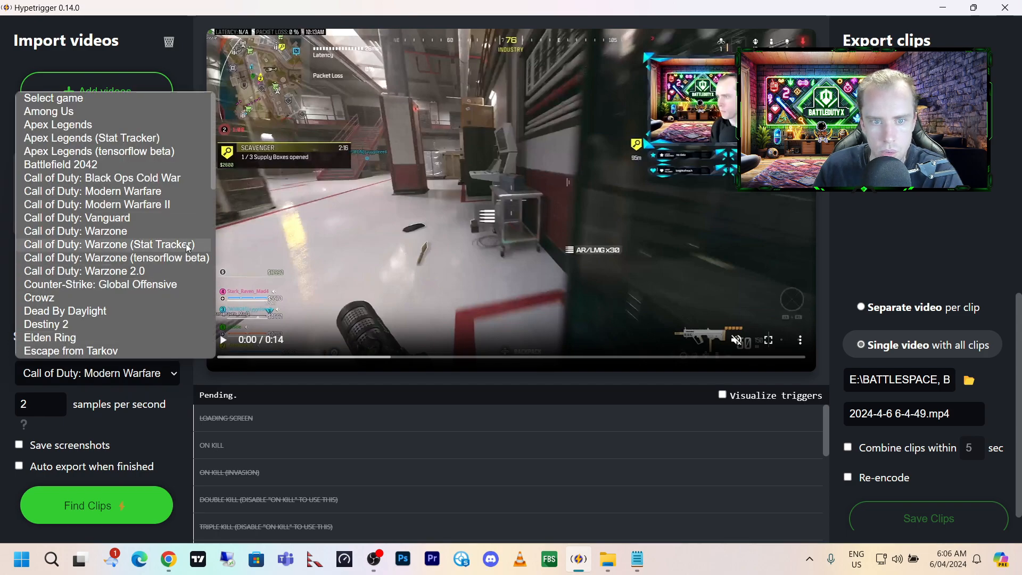
click(180, 204)
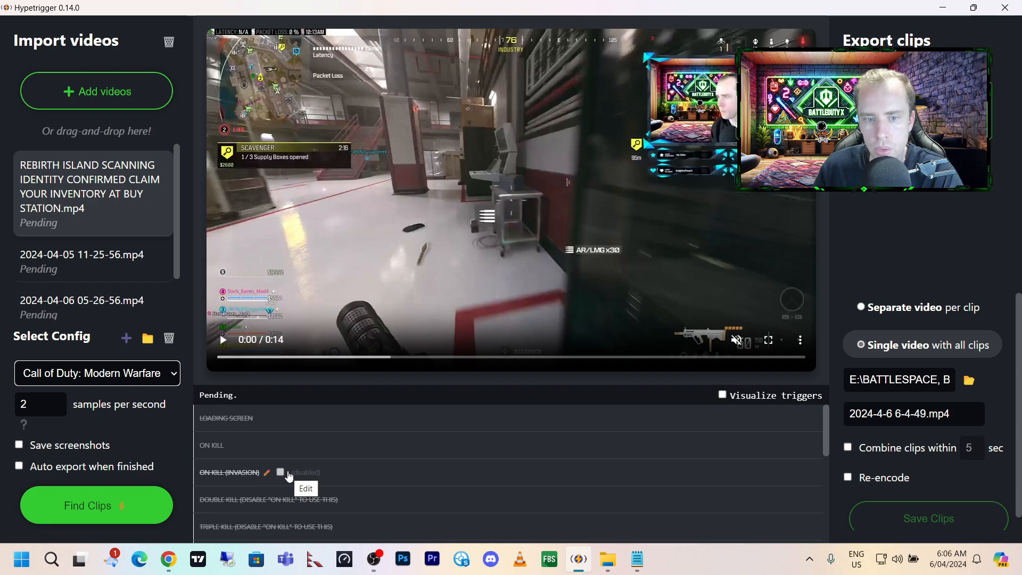
scroll(289, 476, down, 1)
scroll(289, 476, down, 4)
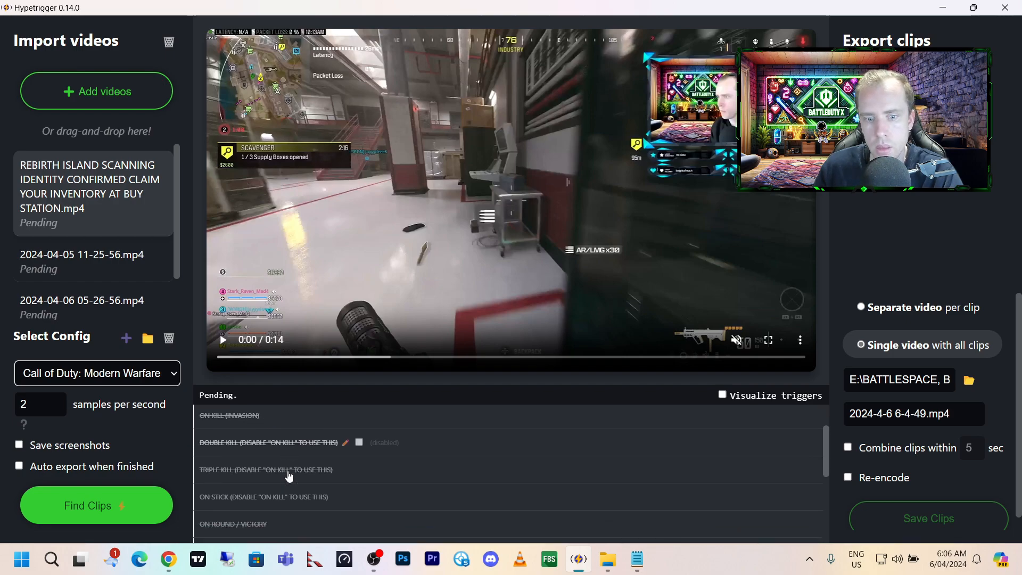
scroll(289, 475, down, 4)
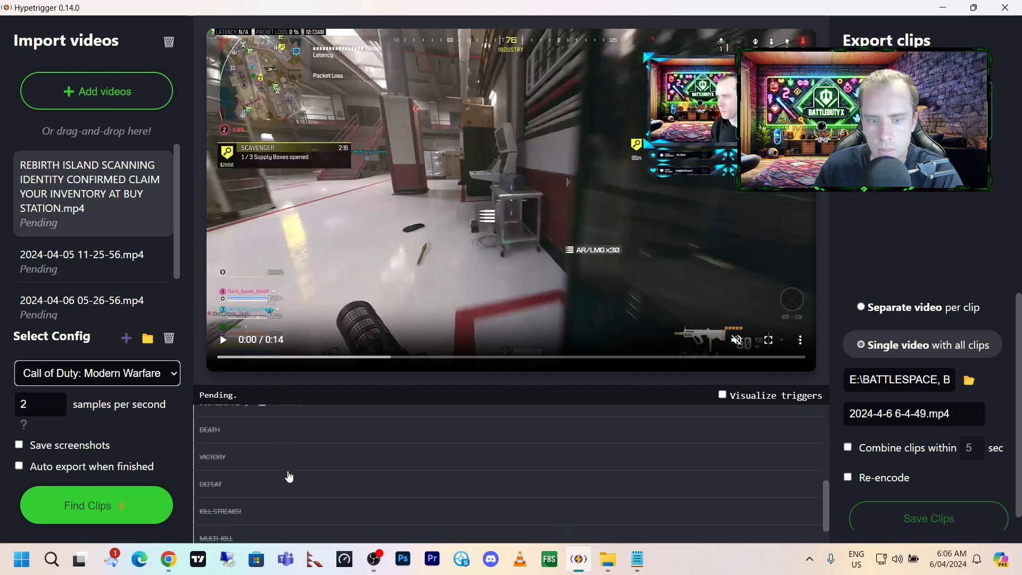
scroll(289, 475, up, 10)
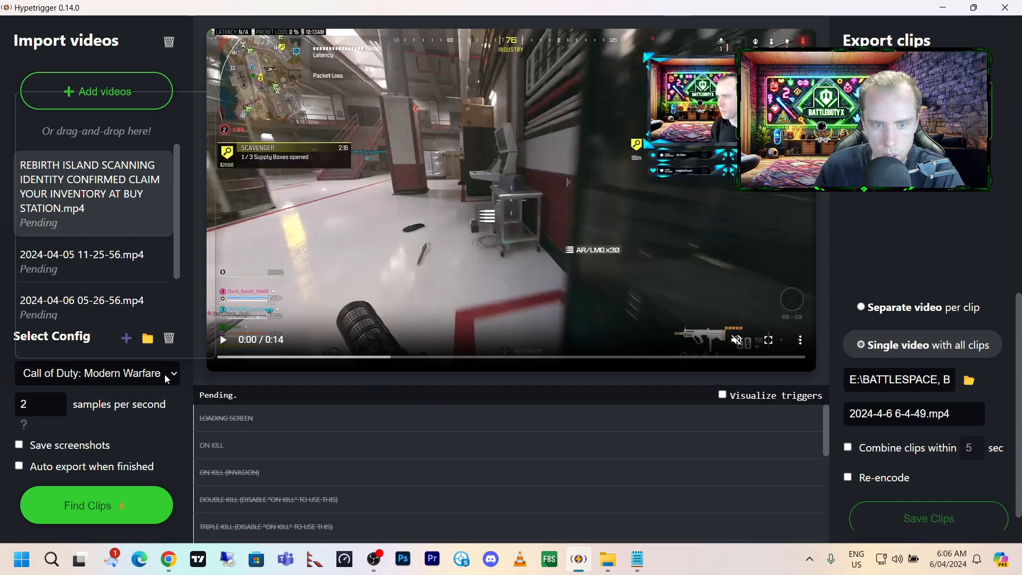
Switch the selected game config to Custom game config.
click(143, 373)
scroll(128, 346, down, 8)
scroll(120, 337, down, 3)
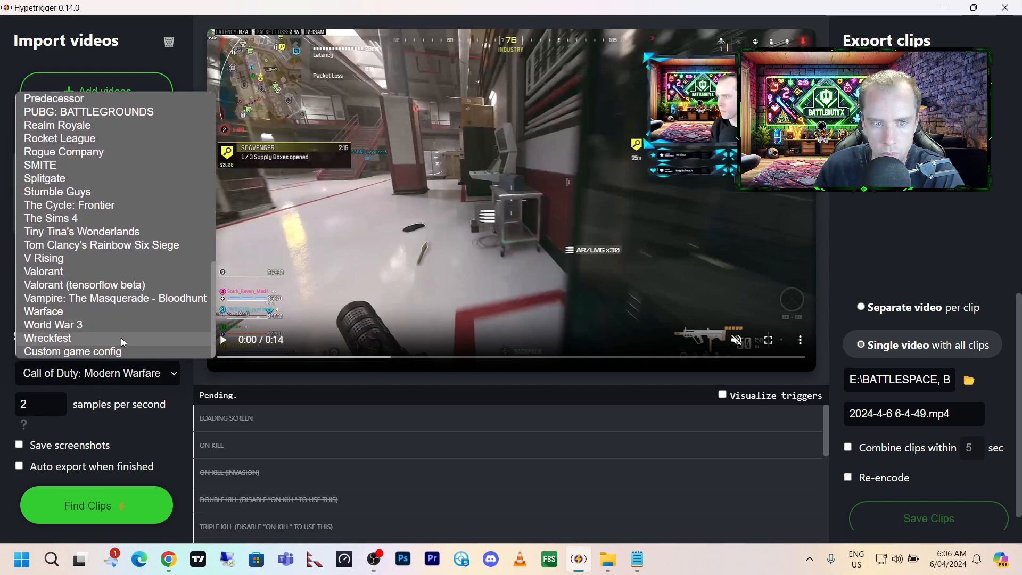
click(102, 348)
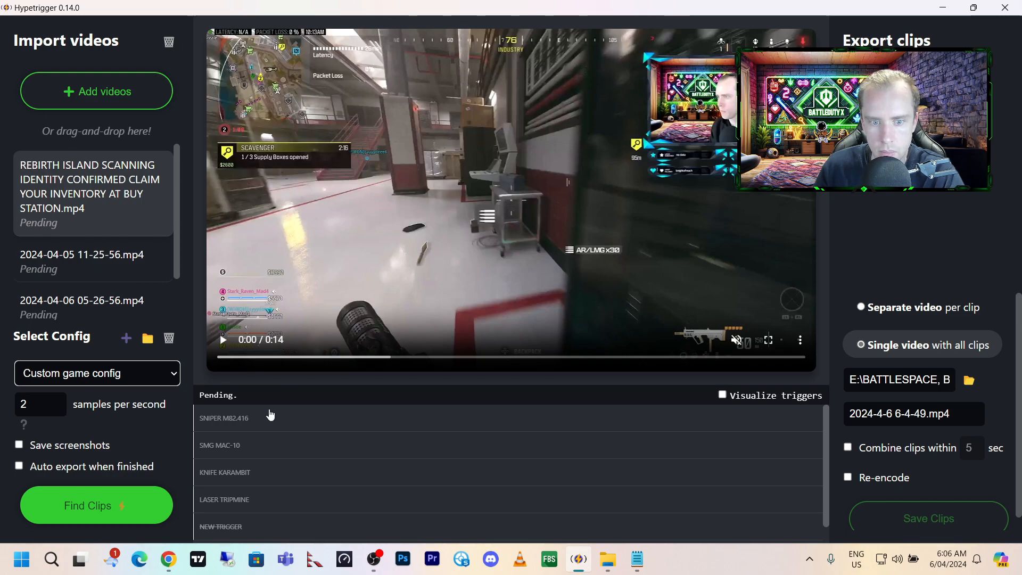
Disable the existing weapon triggers, including SMG MAC-10, Knife Karambit and Laser Tripmine.
scroll(266, 509, down, 1)
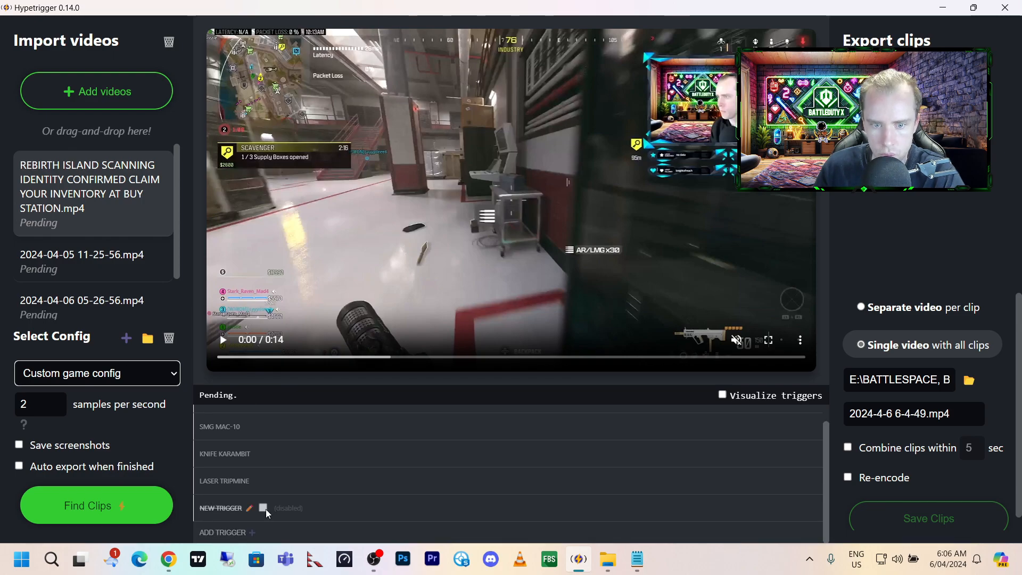
click(270, 481)
click(271, 453)
scroll(270, 454, up, 1)
click(261, 445)
scroll(255, 489, down, 1)
Add a new trigger to the custom config and title it INDENTITY SCANNING.
click(234, 527)
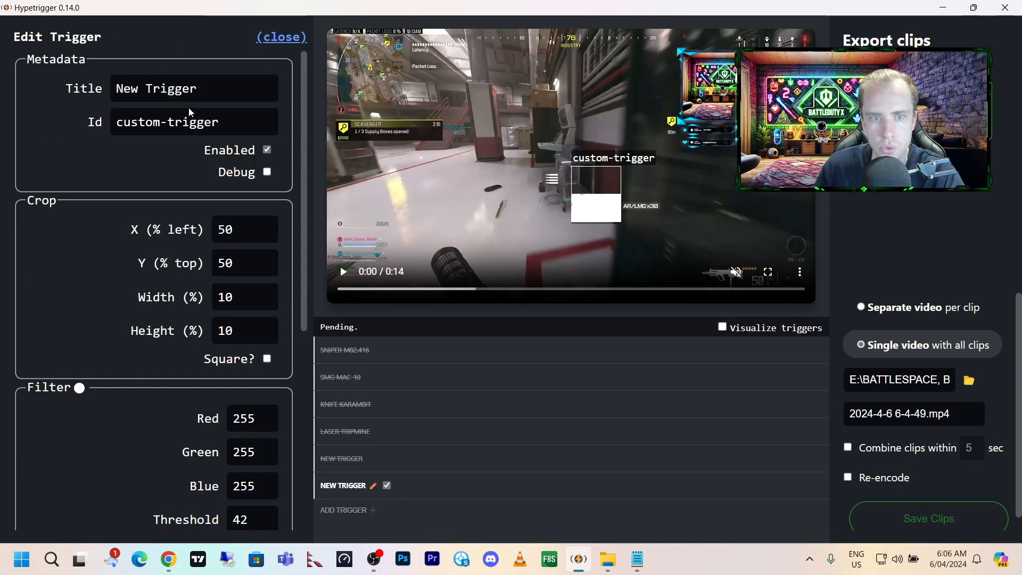
drag(241, 85, 60, 85)
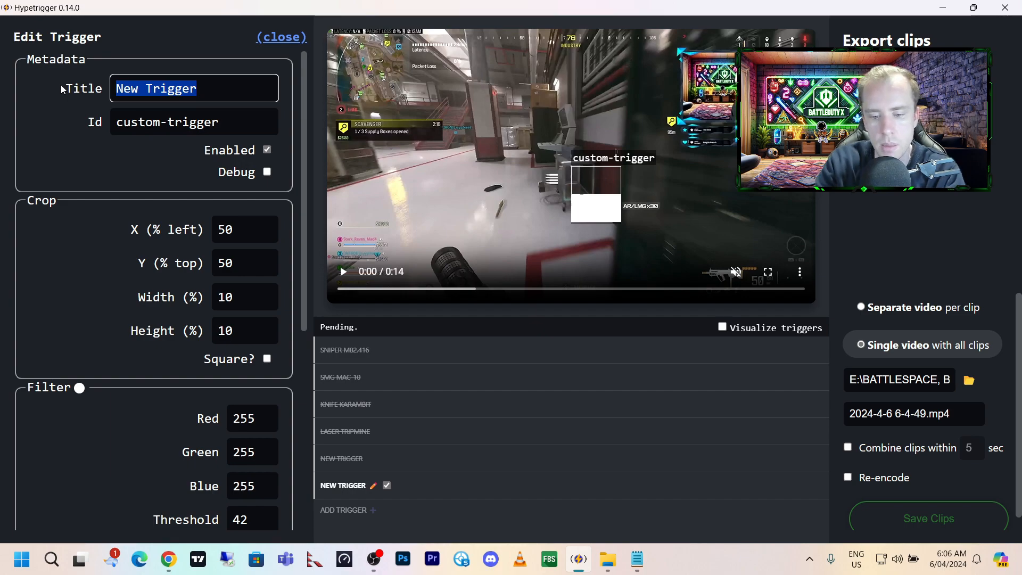
text(IND)
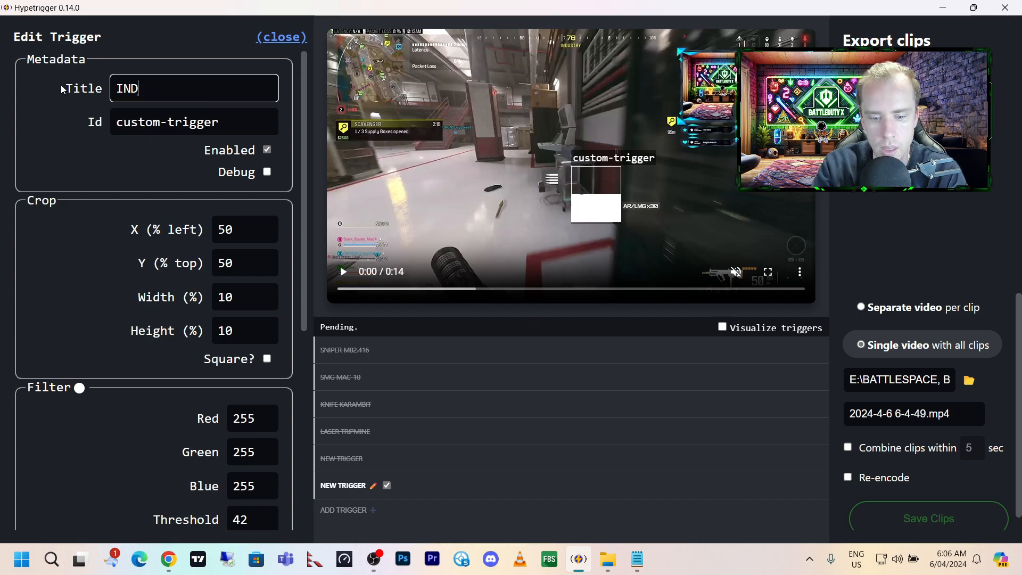
text(ENTIY)
key(BackSpace)
key(BackSpace)
key(BackSpace)
key(BackSpace)
key(BackSpace)
key(BackSpace)
text(DENTI)
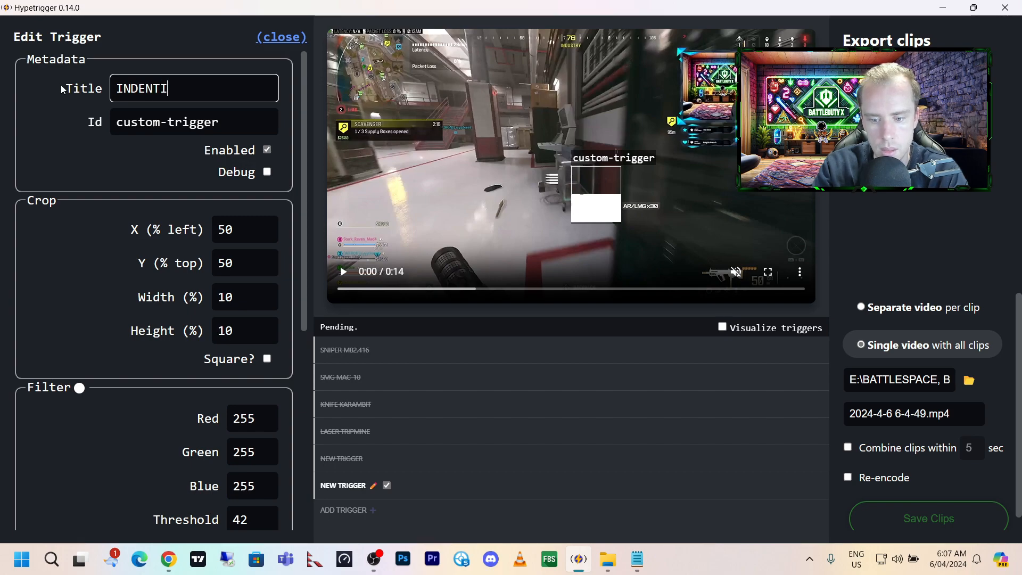
text(TY SCANNING)
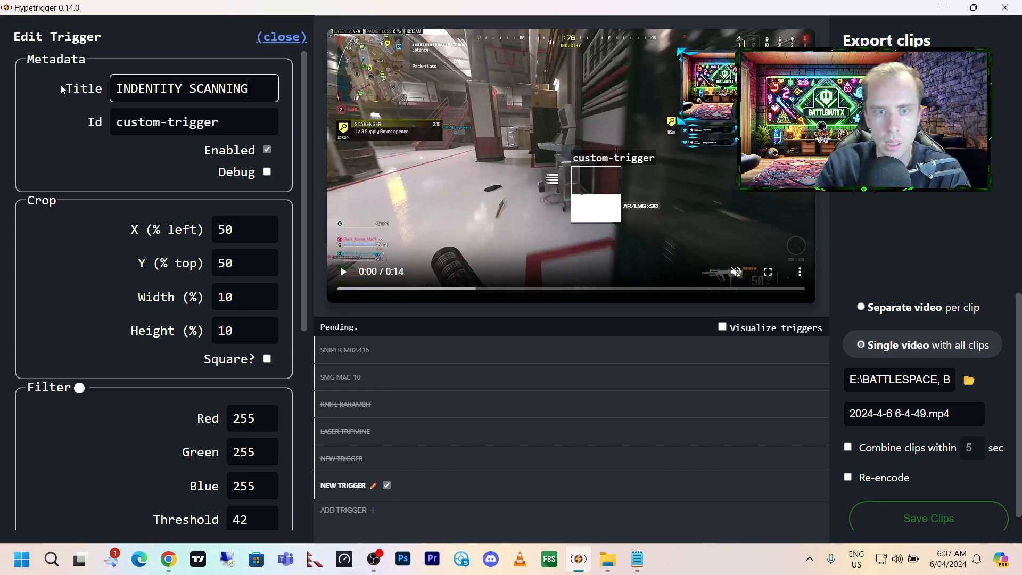
Set the new trigger's Id to INDENTITY-SCANNING.
click(102, 122)
text(INDENTITY SCANNING)
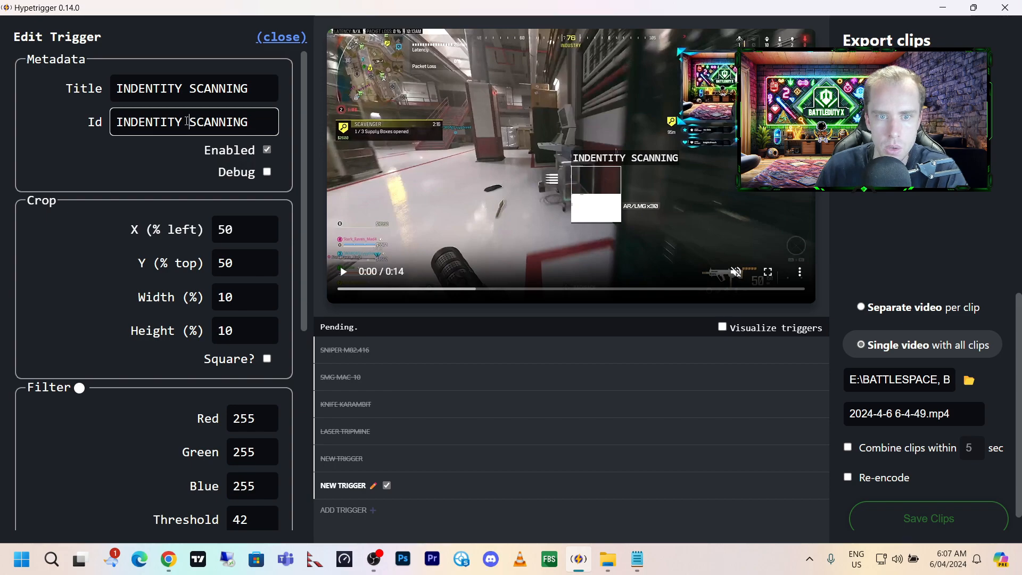
click(187, 122)
key(BackSpace)
text(-)
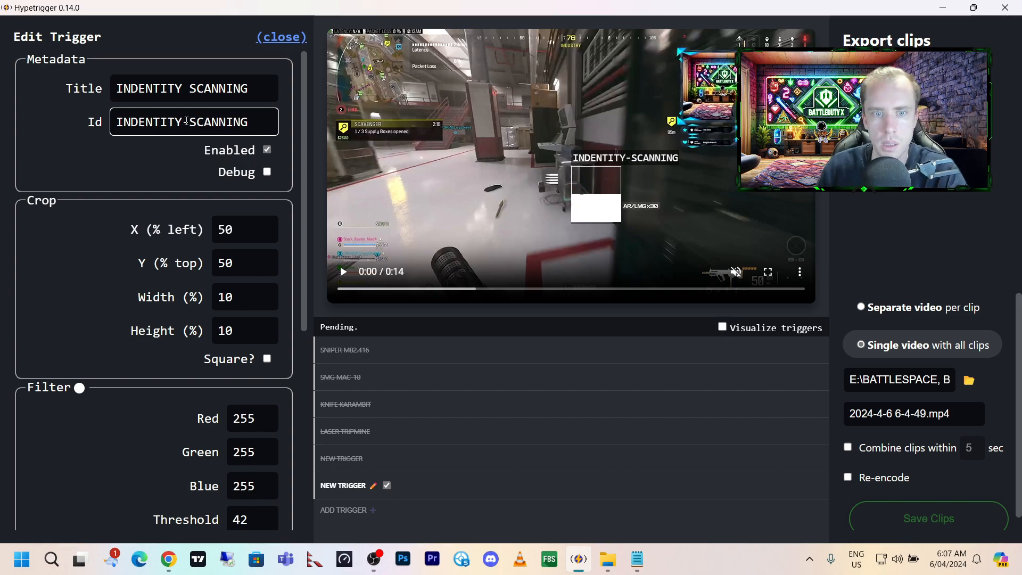
Look through the new trigger's crop, color filter, parse and clip duration settings.
scroll(181, 174, down, 7)
click(256, 367)
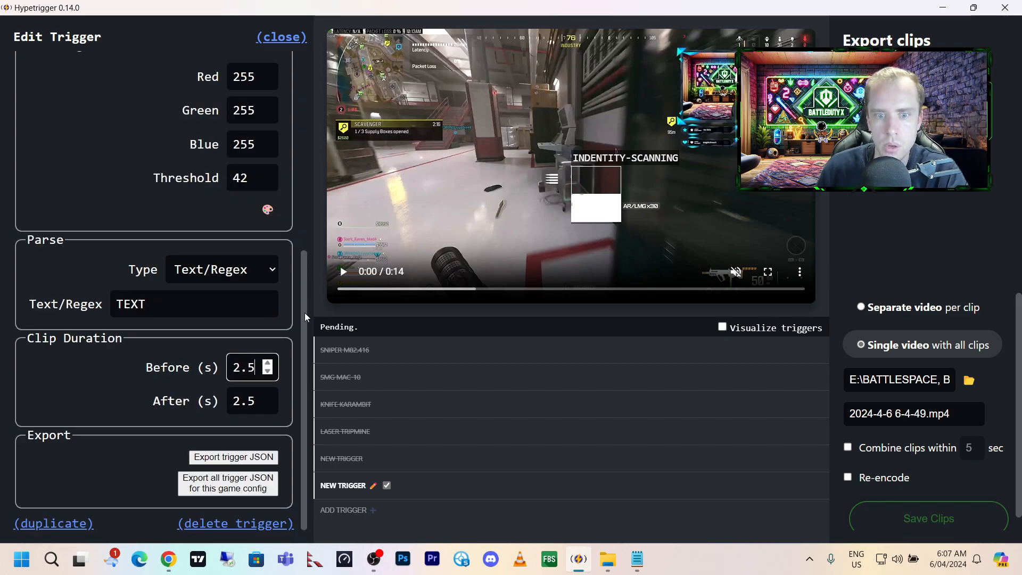
scroll(301, 309, up, 3)
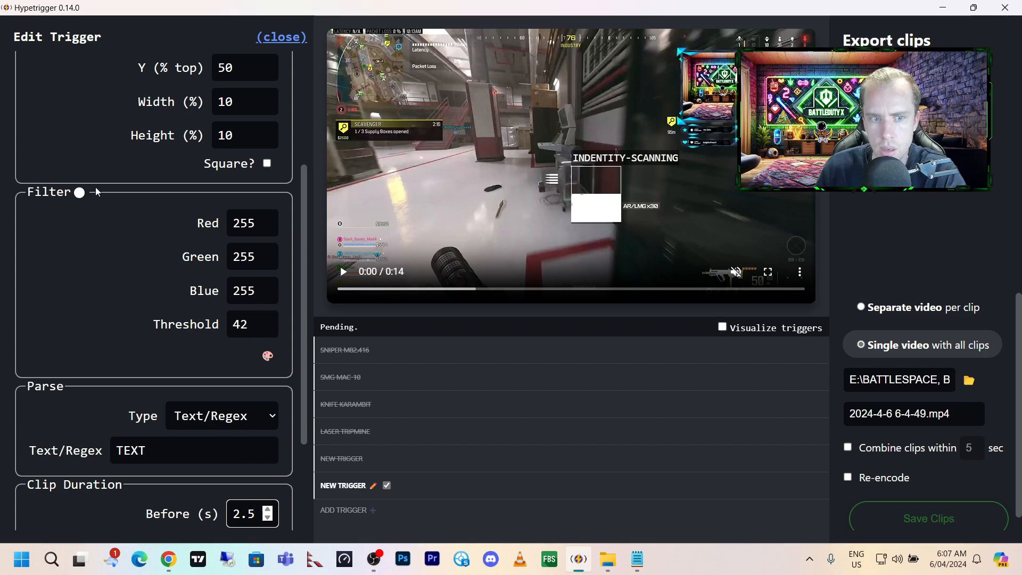
click(308, 221)
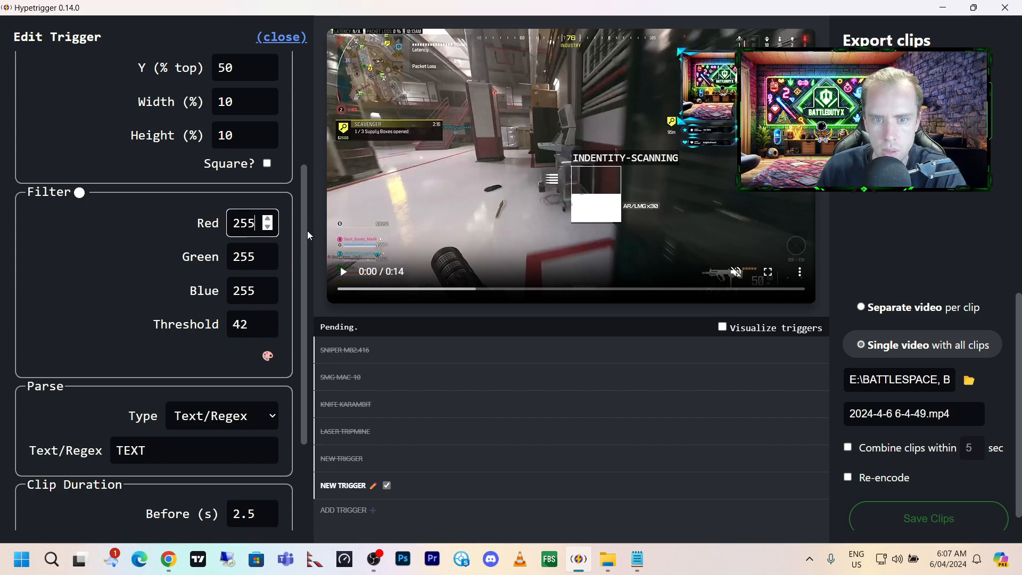
drag(303, 223, 305, 248)
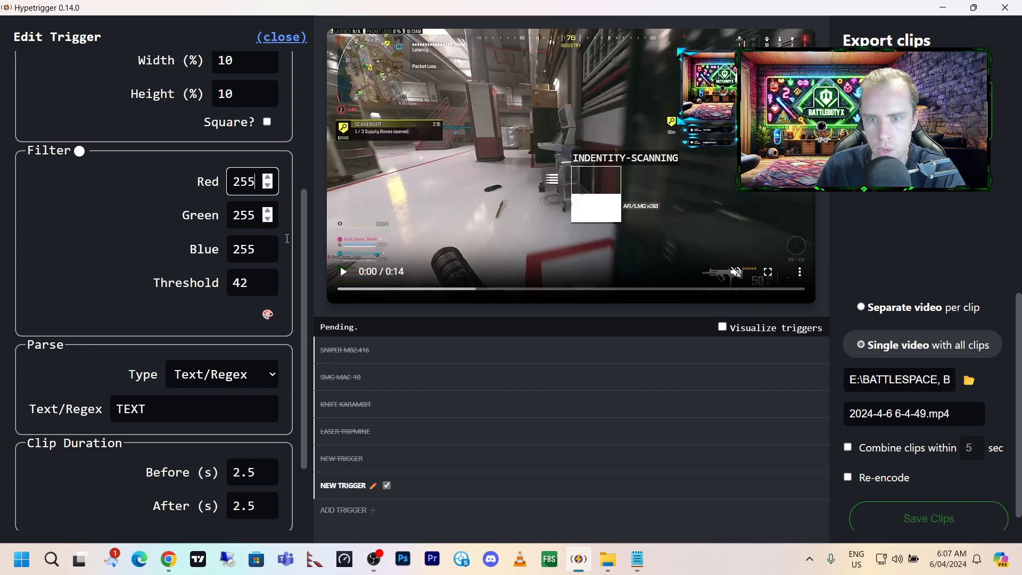
click(598, 163)
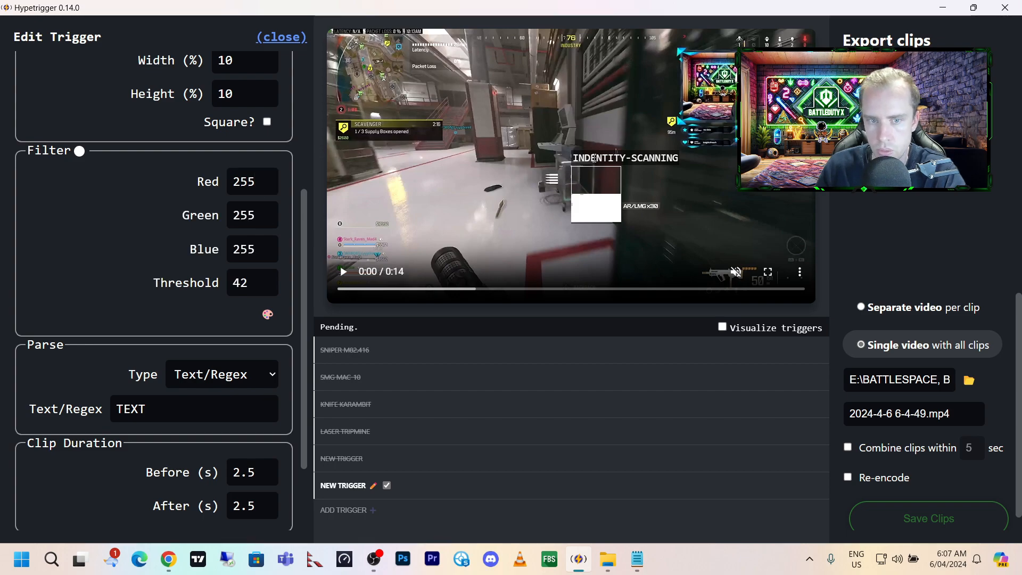
scroll(303, 255, down, 2)
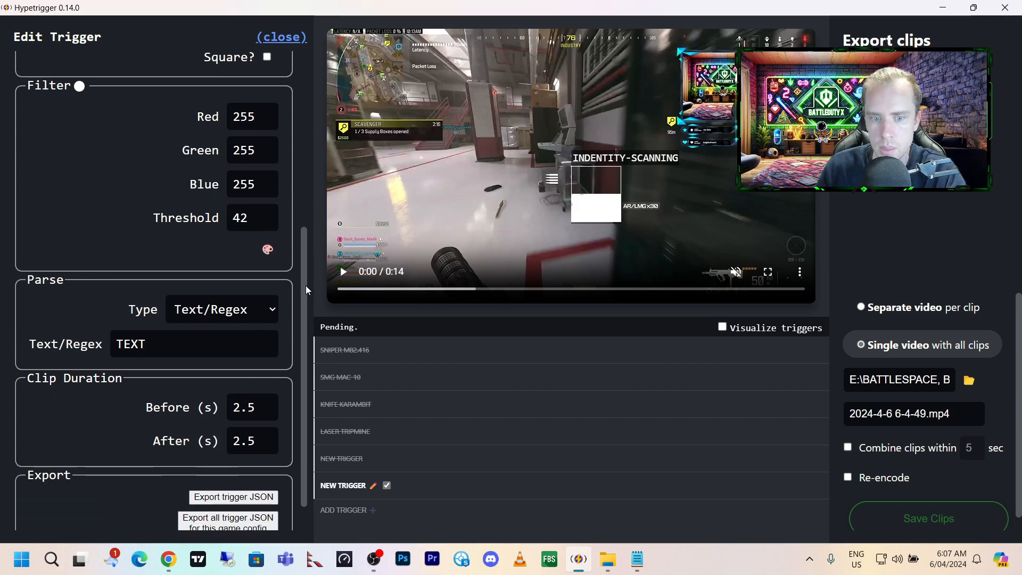
scroll(308, 213, up, 4)
scroll(311, 196, up, 1)
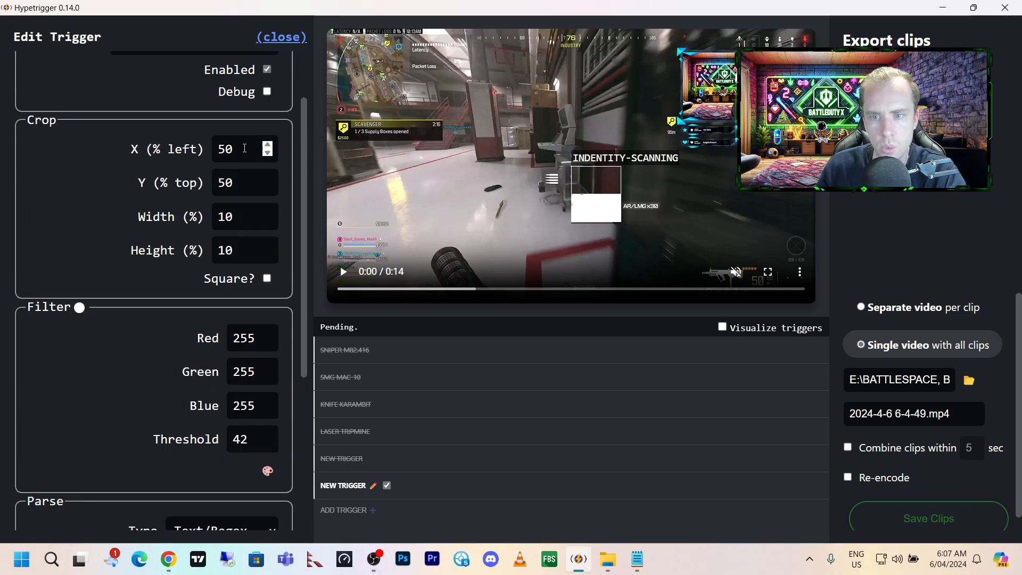
Try placing the trigger's crop area at X 150% and Y 100%.
double_click(245, 148)
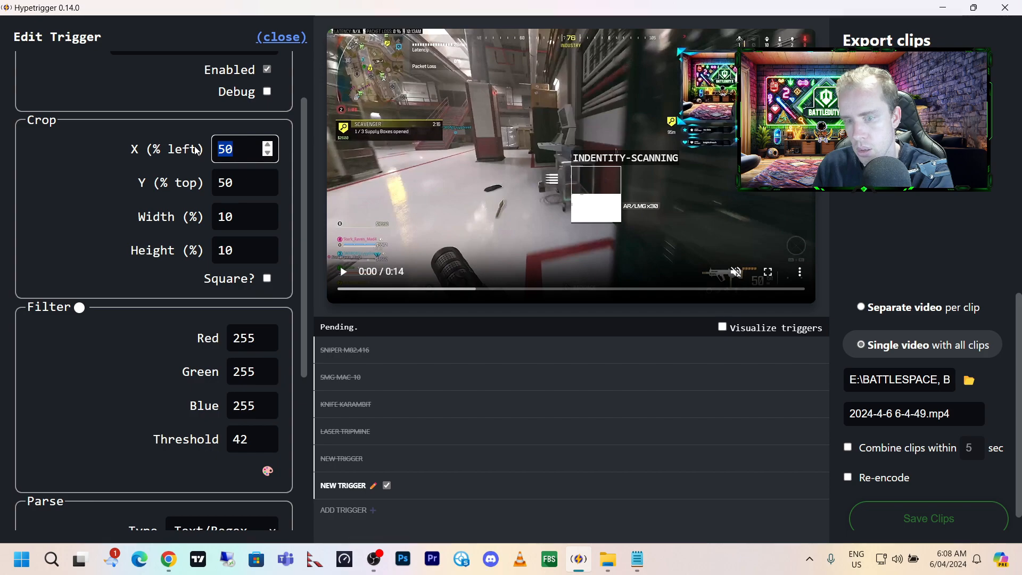
text(150)
double_click(244, 183)
text(150)
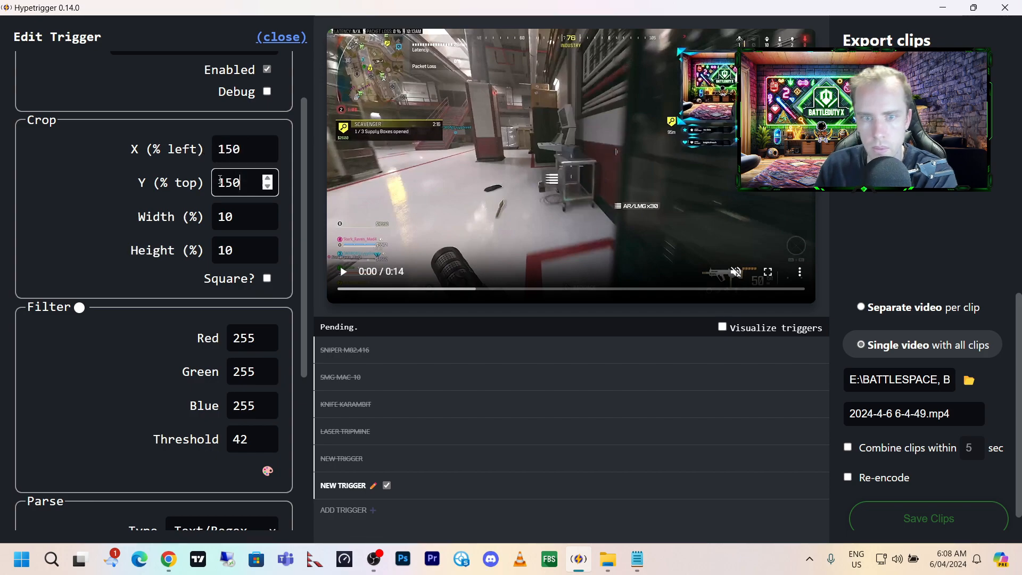
click(266, 186)
Set the crop width to 20% and move the crop area to X 52.5% and Y 55.5%.
double_click(263, 213)
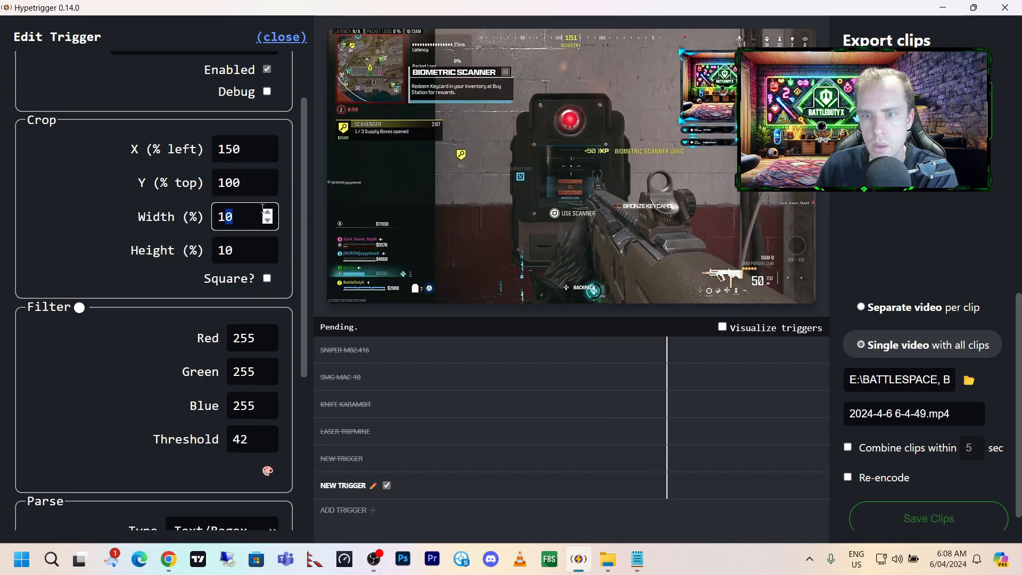
click(467, 292)
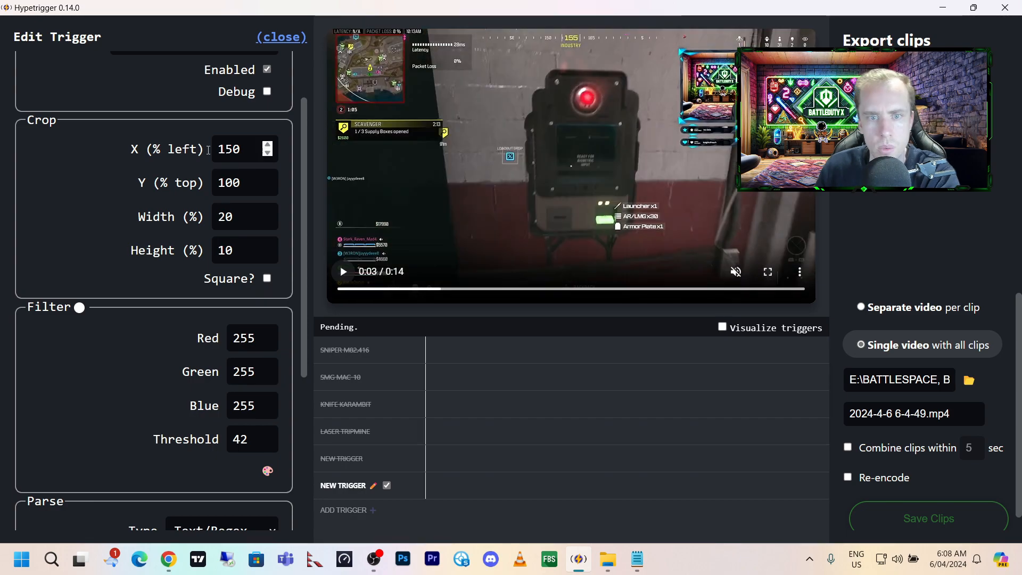
drag(242, 149, 158, 140)
text(50)
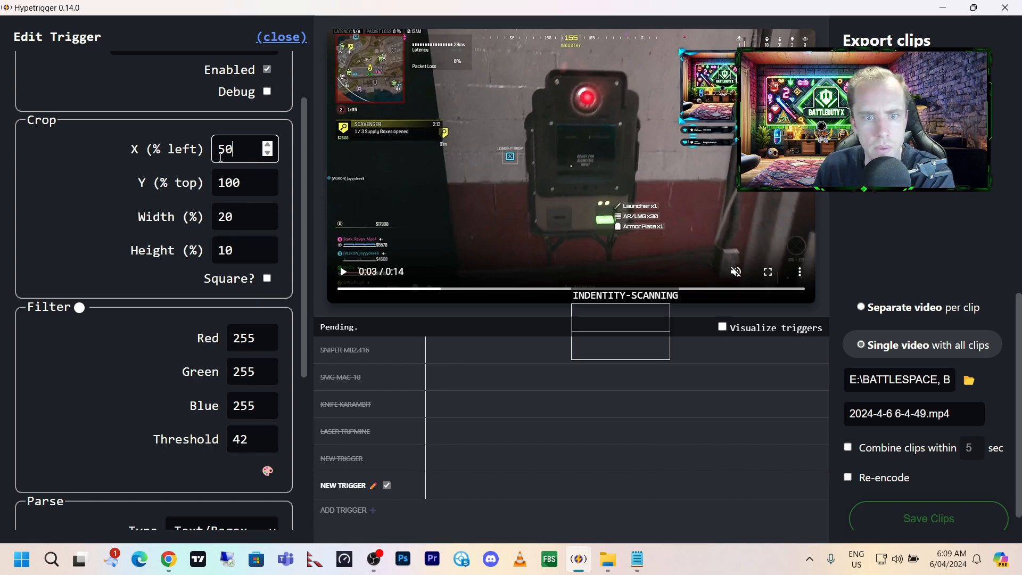
drag(242, 182, 219, 184)
text(50)
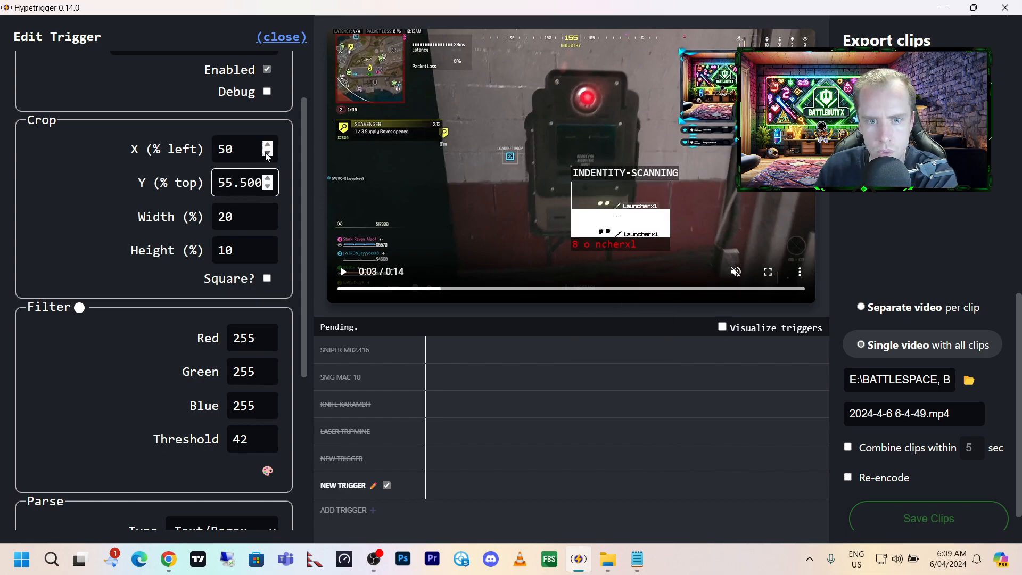
click(268, 145)
click(268, 145)
click(267, 145)
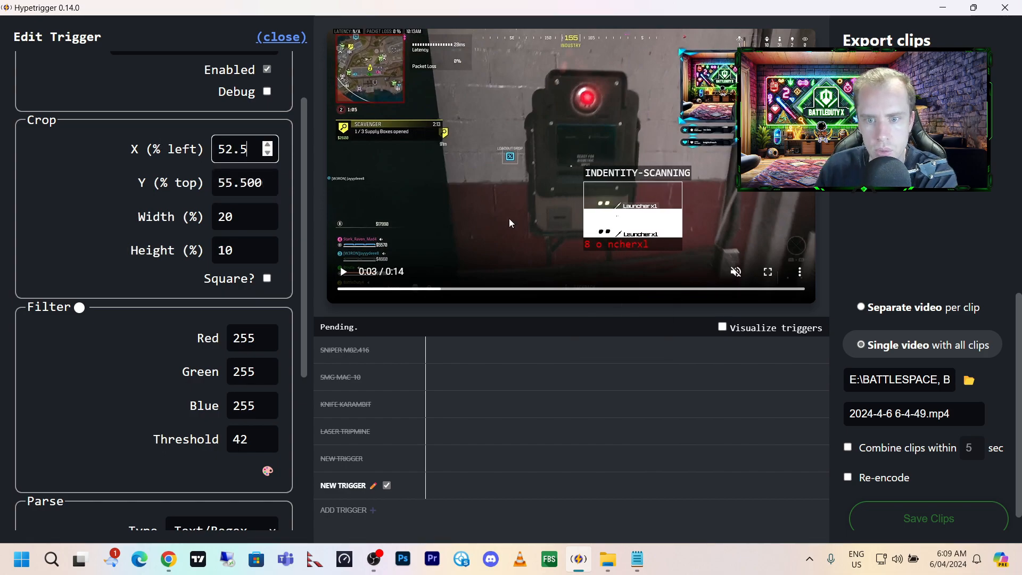
Move the video to 0:10 and place the crop area over the Biometric Scanner message at X 16.5% and Y 14%.
drag(520, 288, 544, 289)
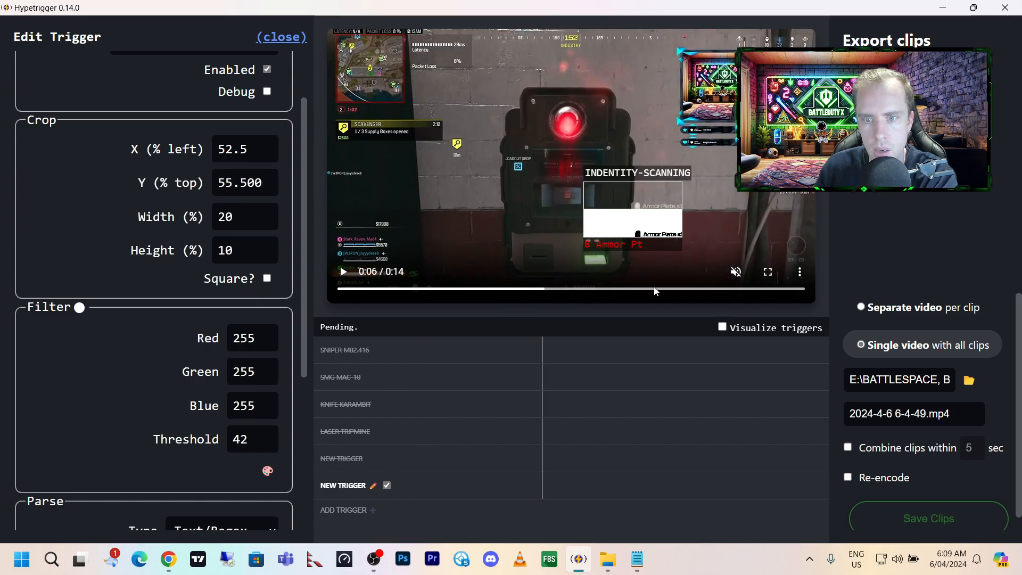
click(267, 153)
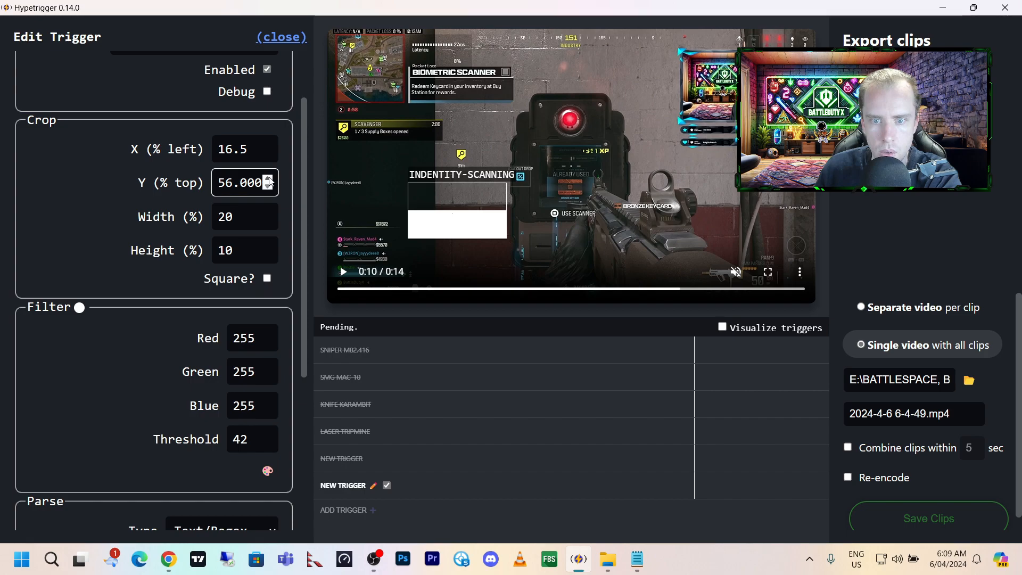
click(268, 179)
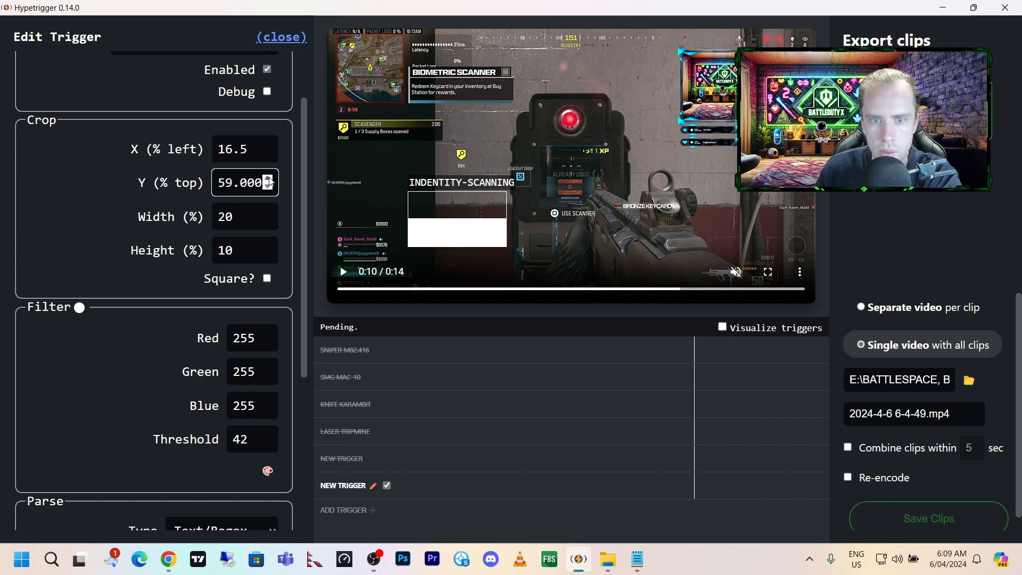
click(268, 187)
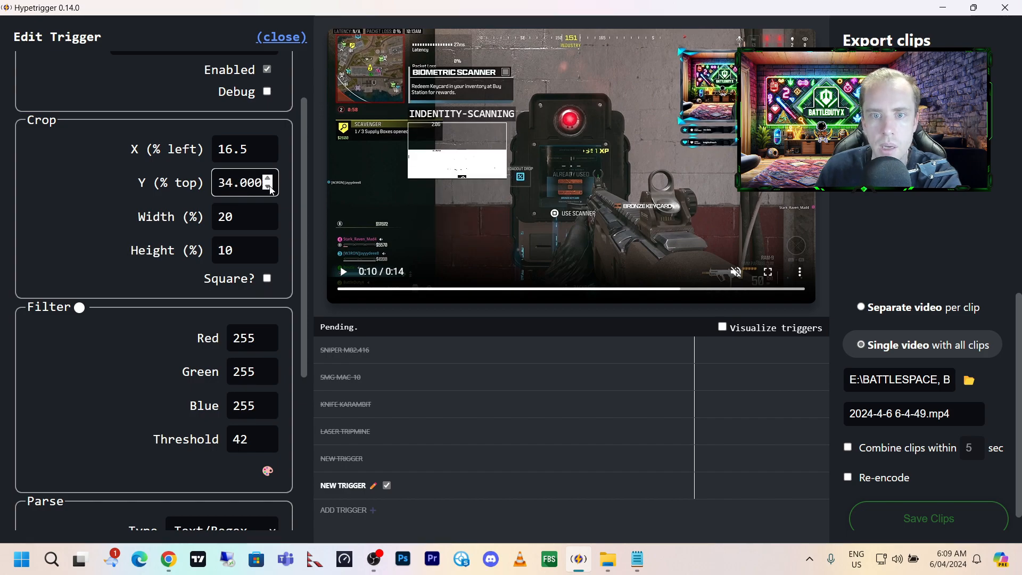
drag(270, 187, 270, 188)
click(269, 179)
click(270, 179)
click(270, 179)
click(270, 180)
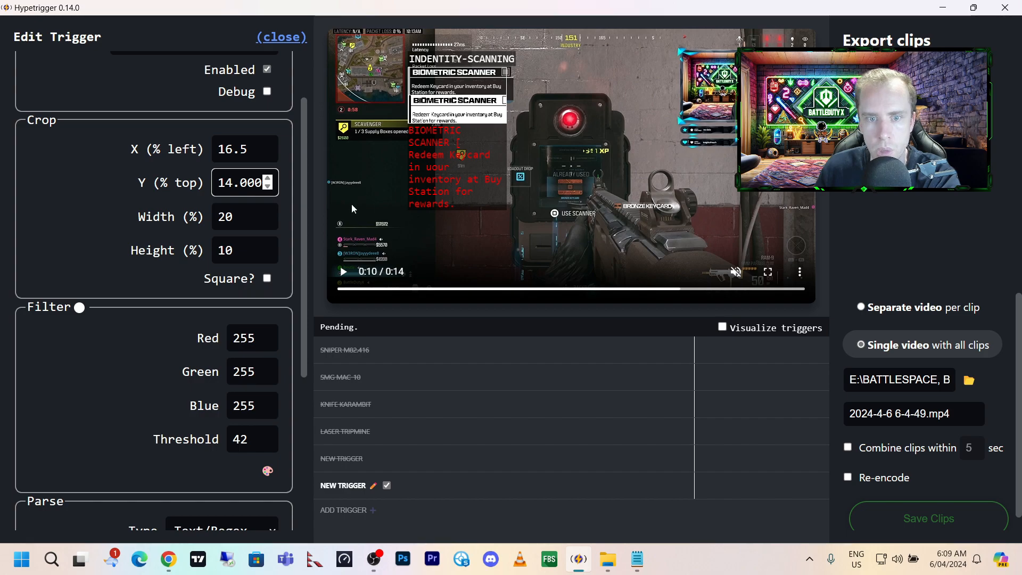
Enter BIMETRIC SCANNER as the text the trigger has to match.
scroll(312, 194, down, 5)
drag(147, 304, 113, 302)
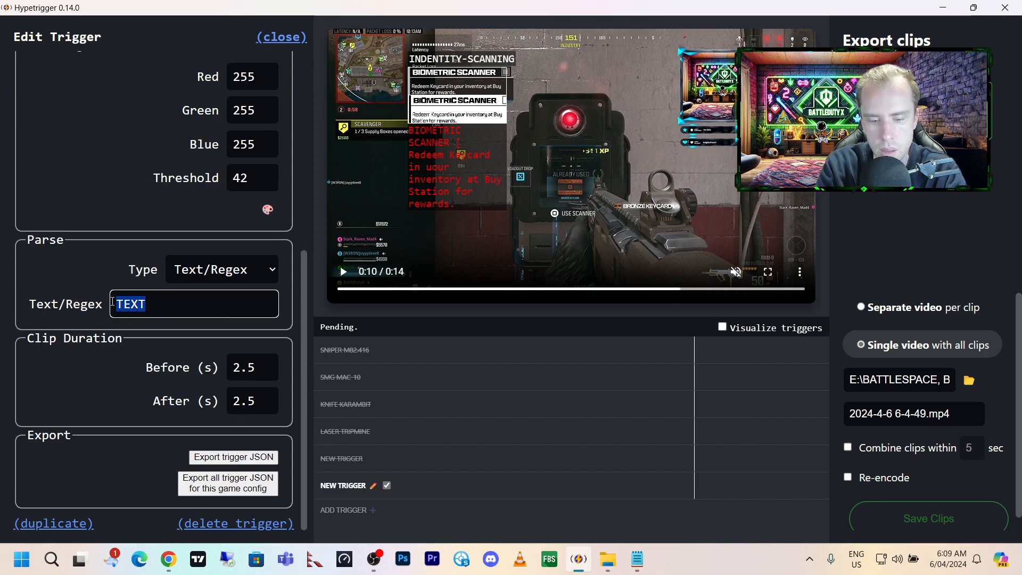
text(BIM)
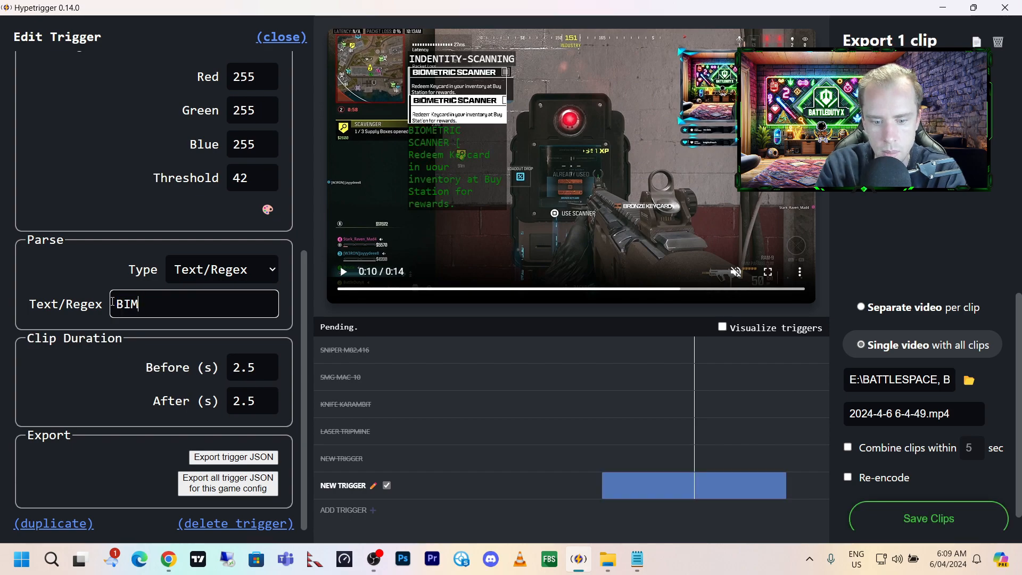
text(ETRIC SCANNER)
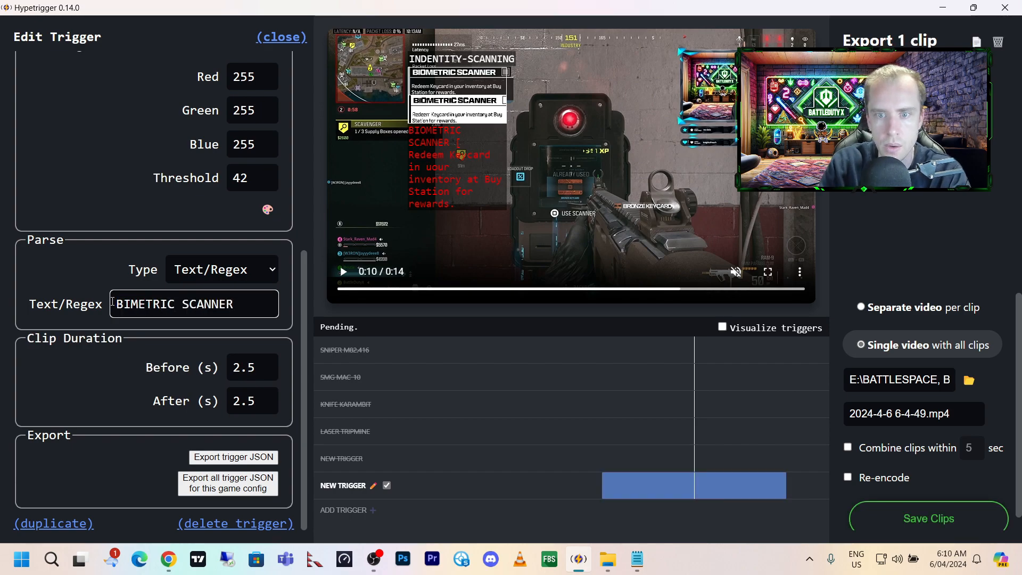
Enlarge the crop area to 23% width and 15.5% height and move it to X 16% and Y 12%.
scroll(232, 155, up, 4)
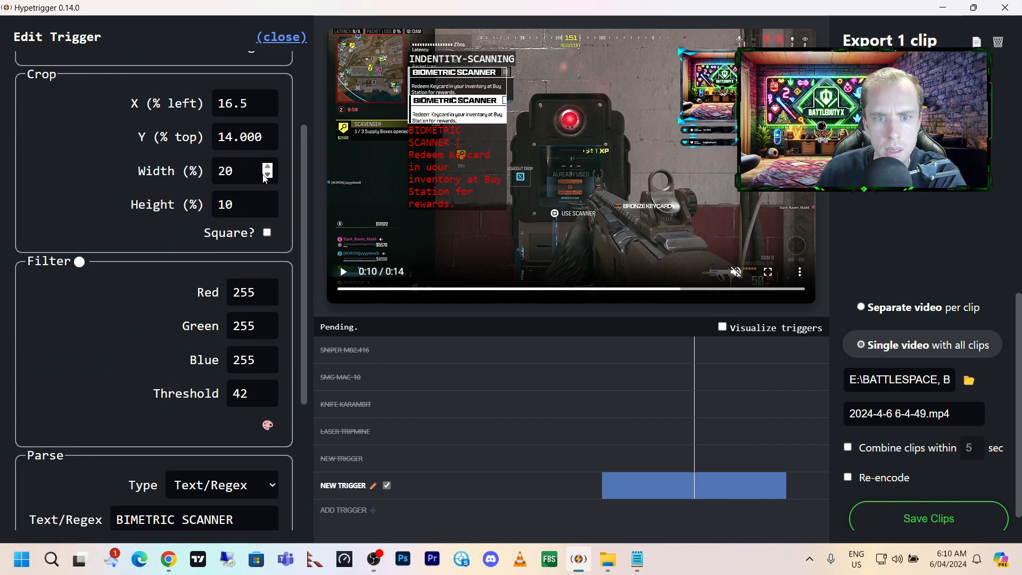
click(268, 167)
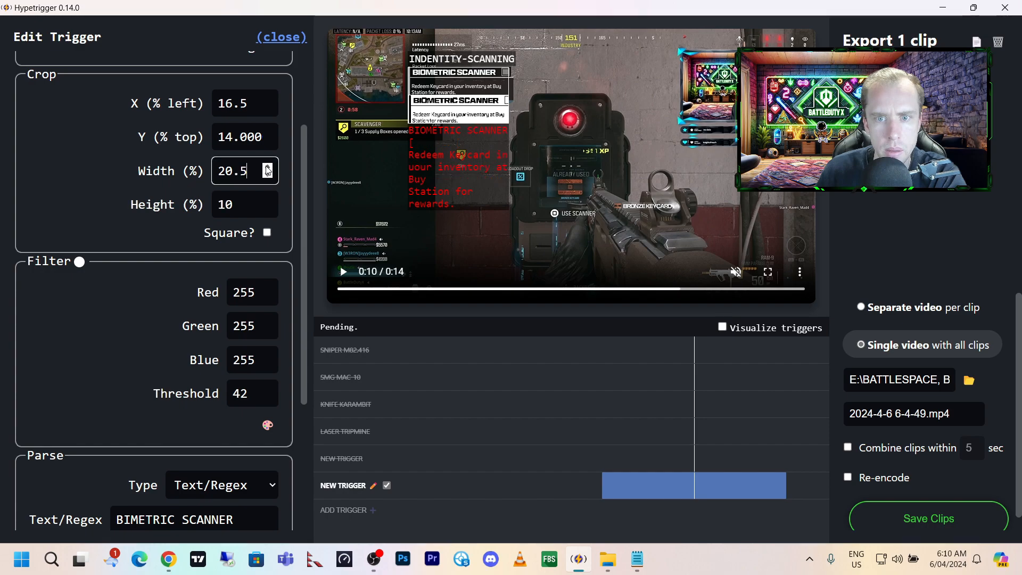
click(269, 201)
click(268, 202)
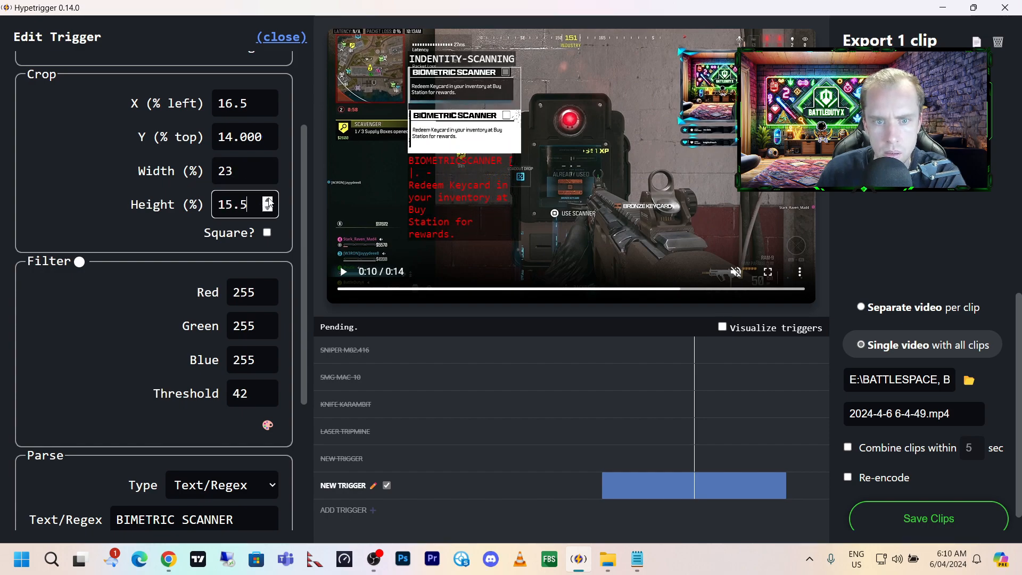
click(268, 100)
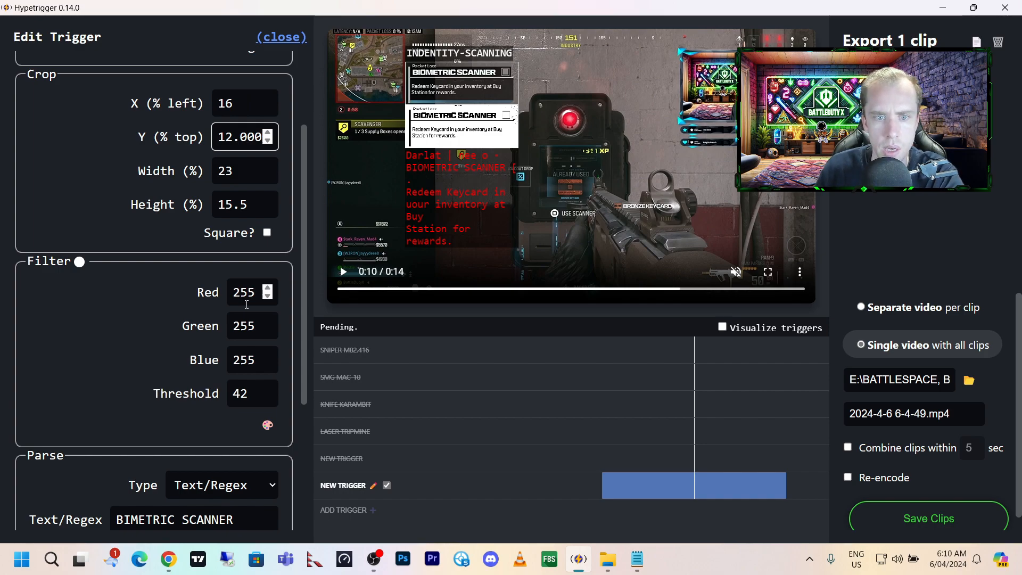
Correct the trigger's match text to BIOMETRIC SCANNER.
scroll(272, 298, down, 4)
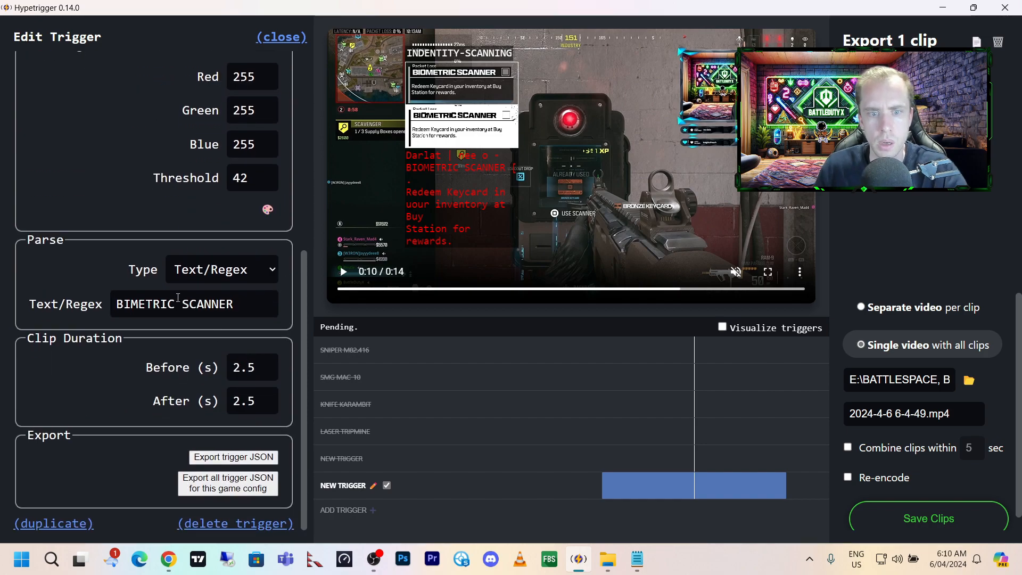
click(129, 301)
text(O)
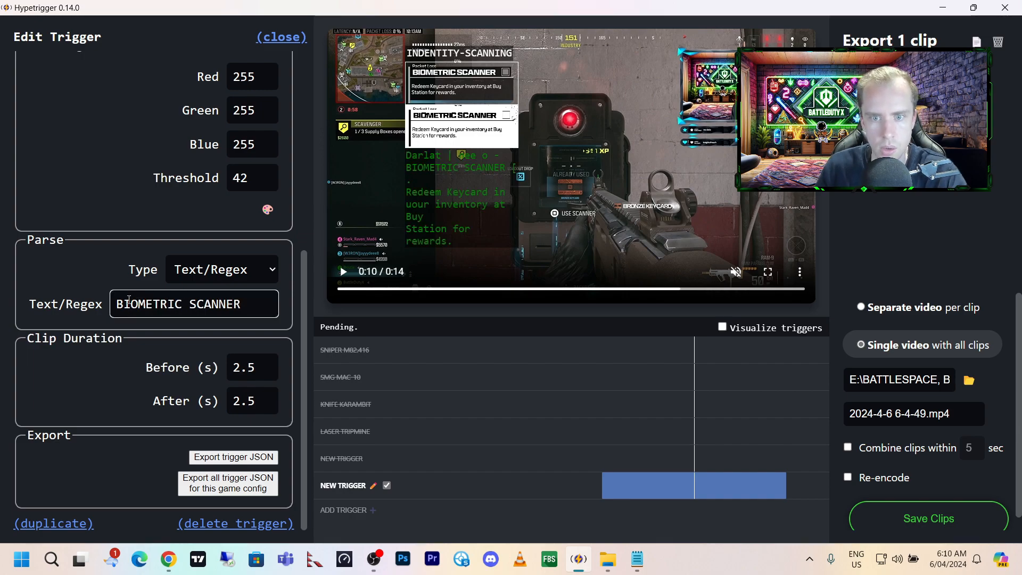
drag(249, 306, 102, 308)
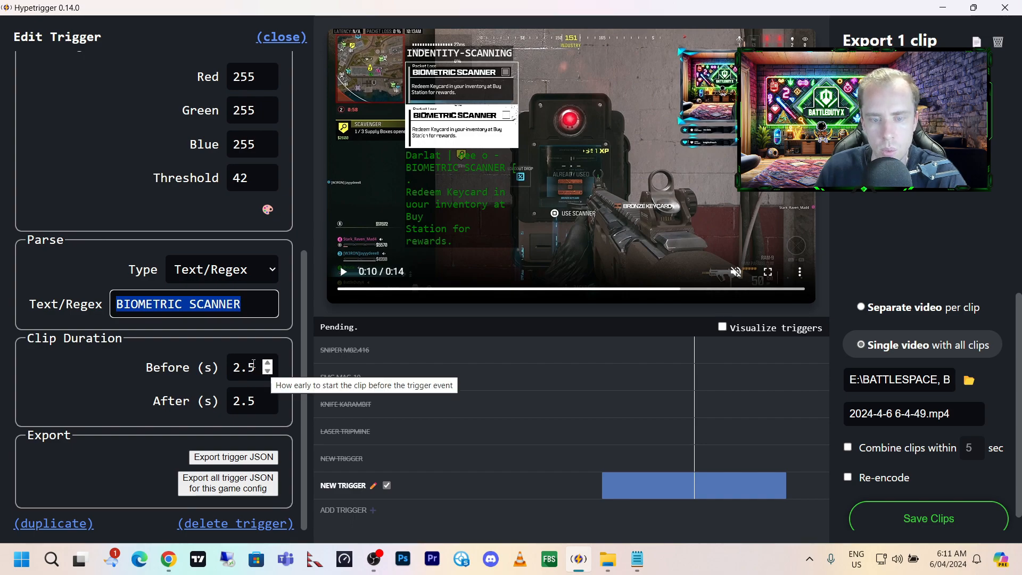
Set the clip duration to 30 seconds before and 30 seconds after the trigger event.
drag(254, 364, 232, 365)
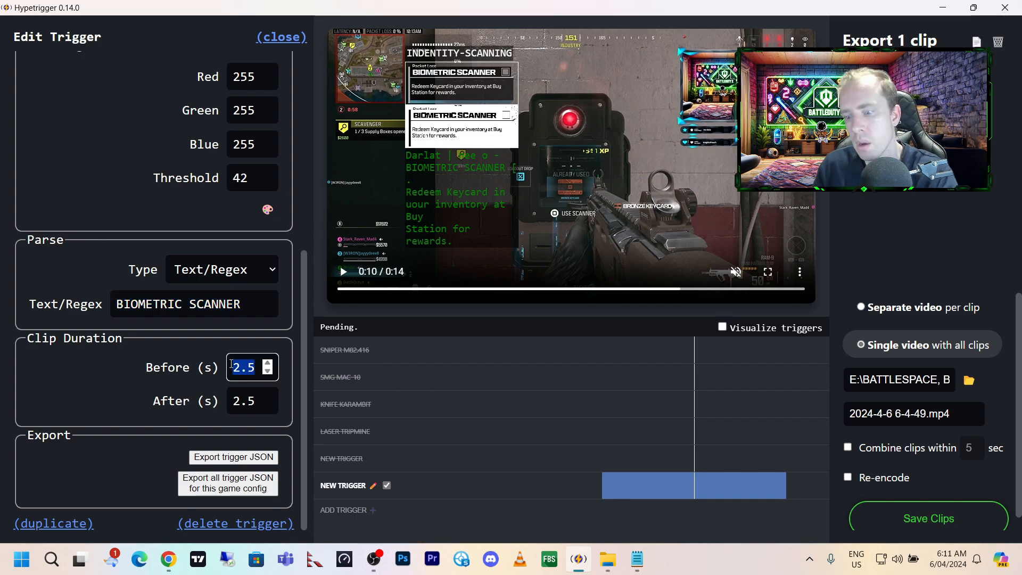
text(30)
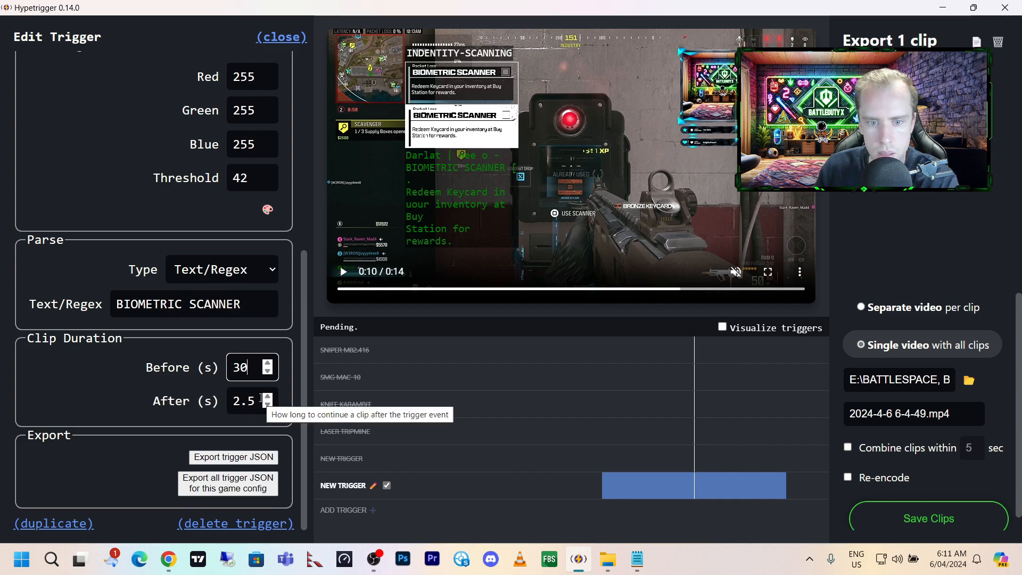
key(Tab)
text(3)
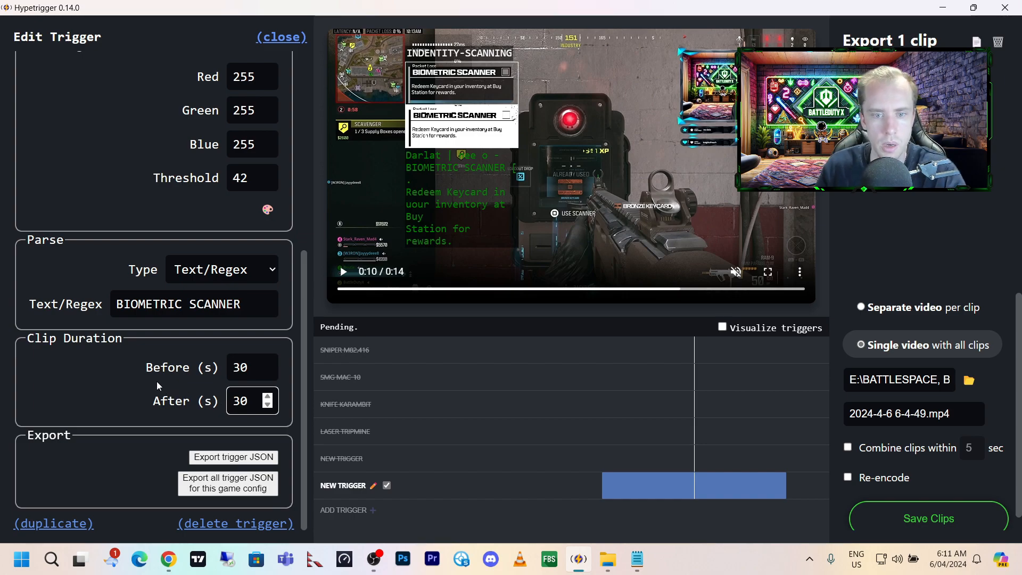
Set the clip duration to 40 seconds before and 40 seconds after the event and close the trigger editor.
key(shift+Tab)
text(40)
key(Tab)
text(40)
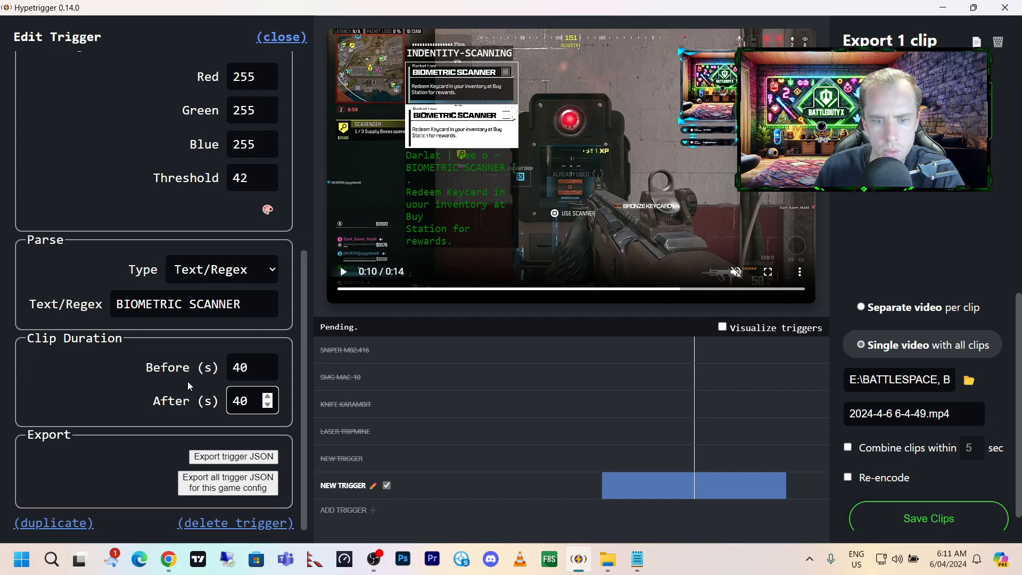
click(289, 39)
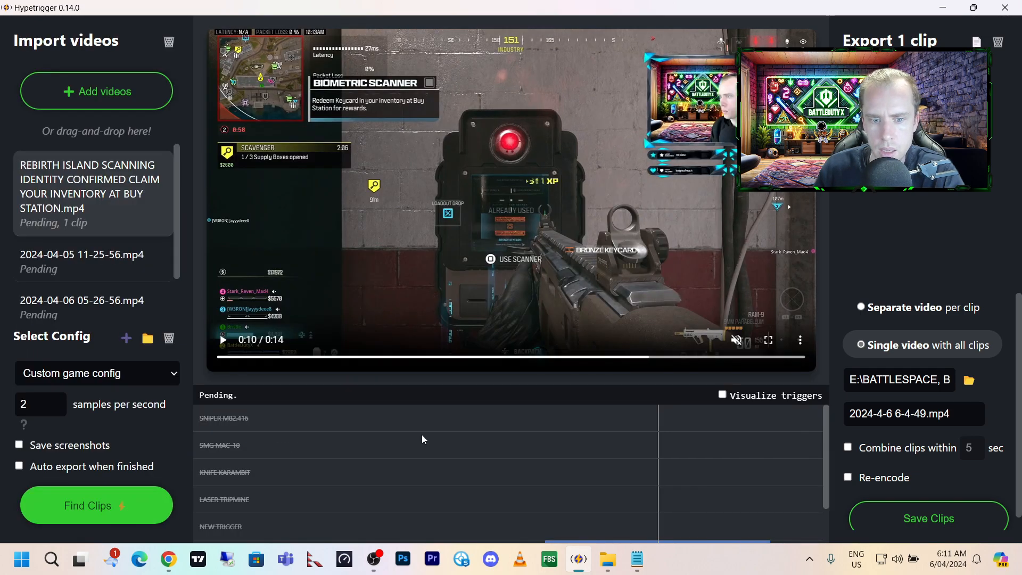
Check the INDENTITY SCANNING trigger's entry in the trigger list and its title, crop and filter settings.
scroll(359, 442, down, 1)
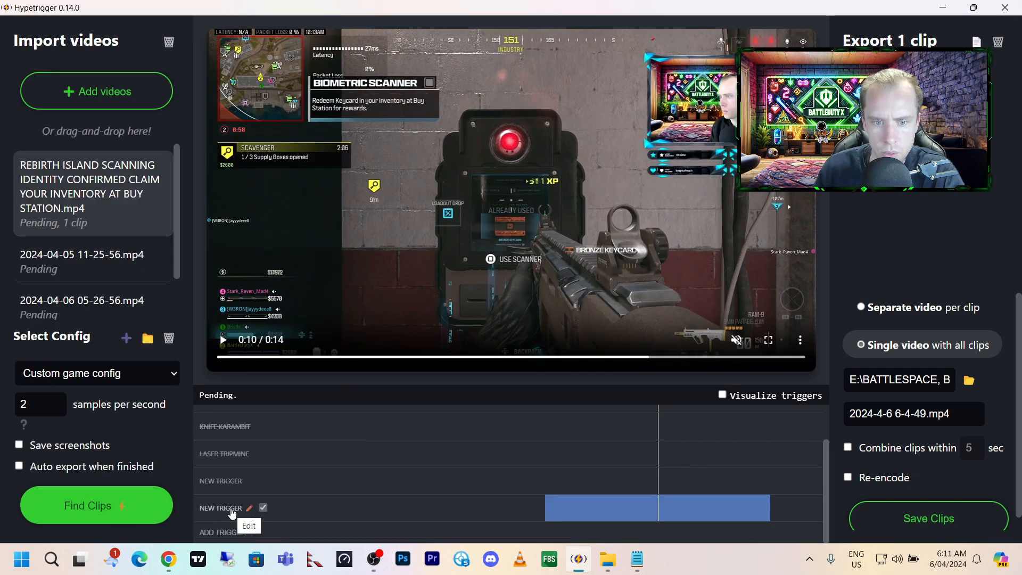
click(264, 509)
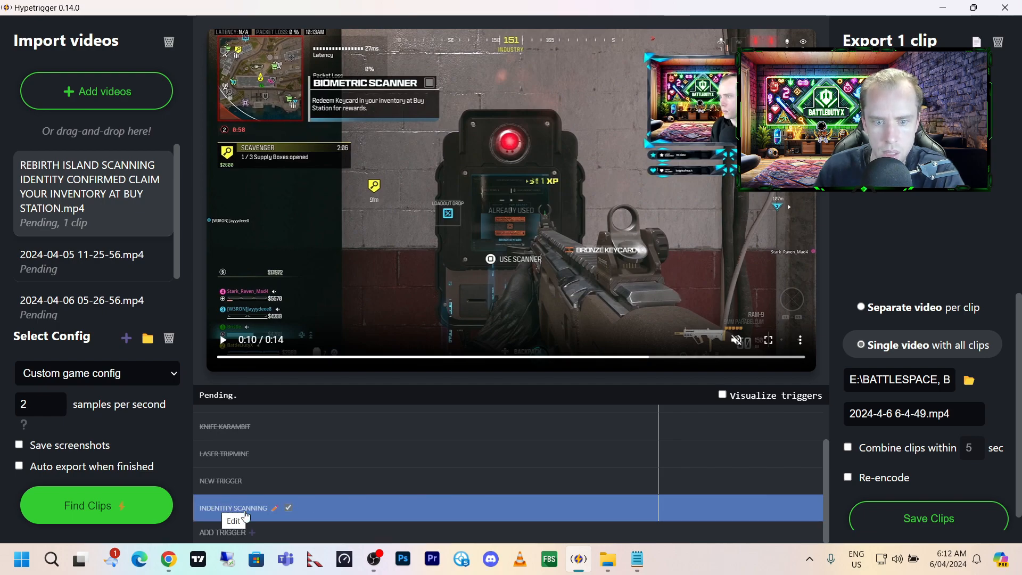
click(275, 507)
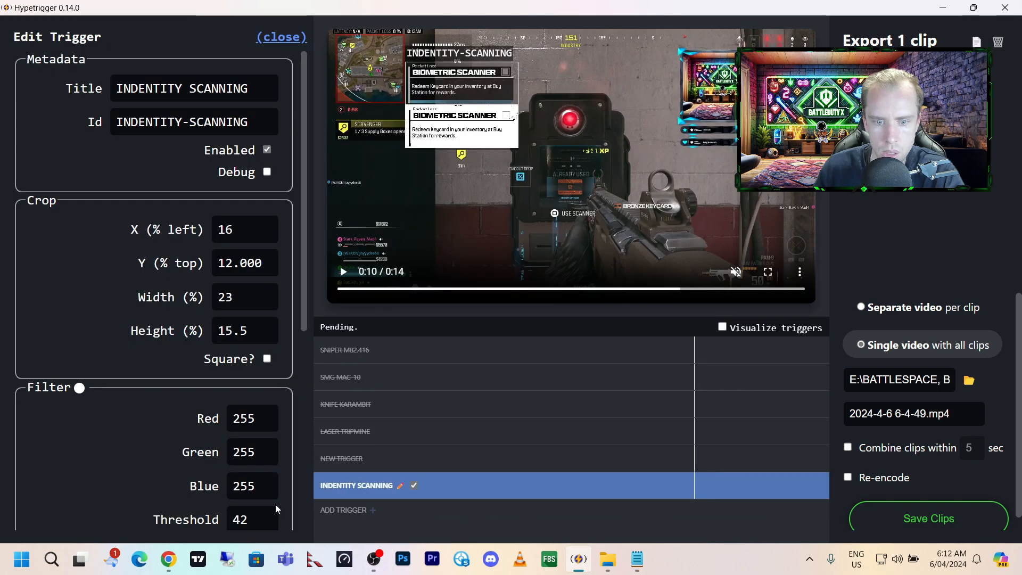
click(277, 38)
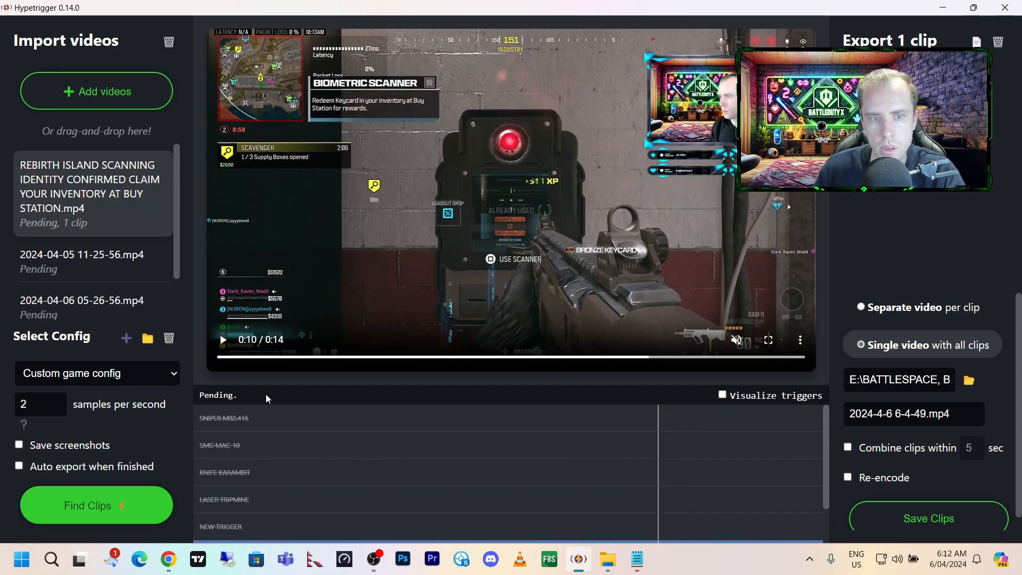
scroll(266, 404, down, 2)
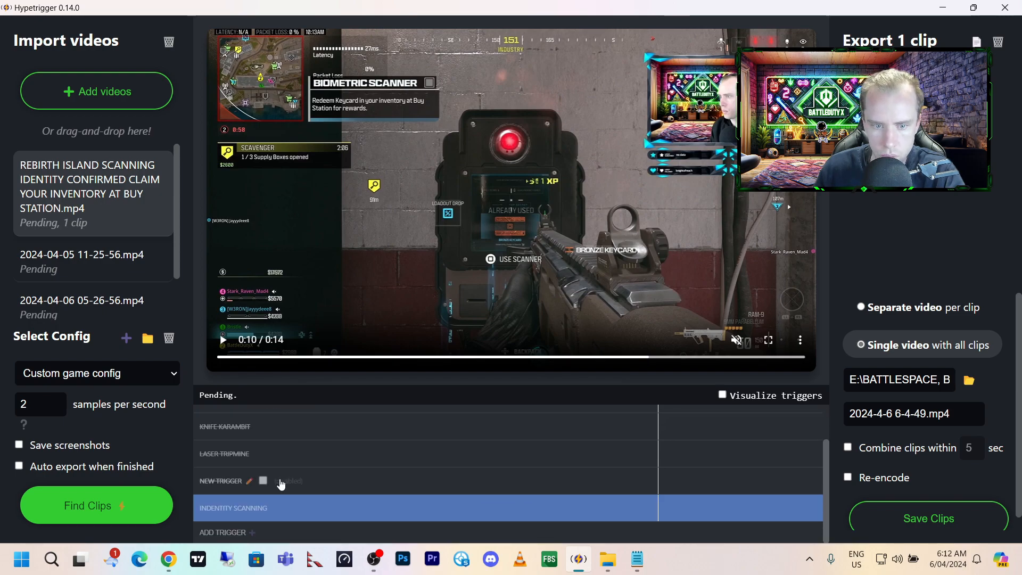
Clear all clips from the export list.
scroll(281, 517, up, 2)
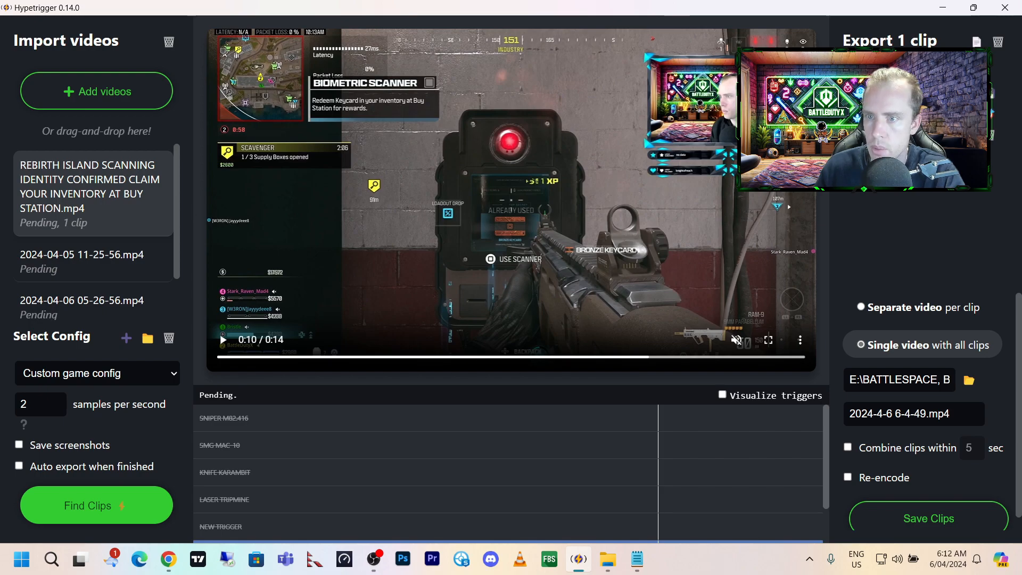
click(999, 42)
scroll(486, 444, down, 2)
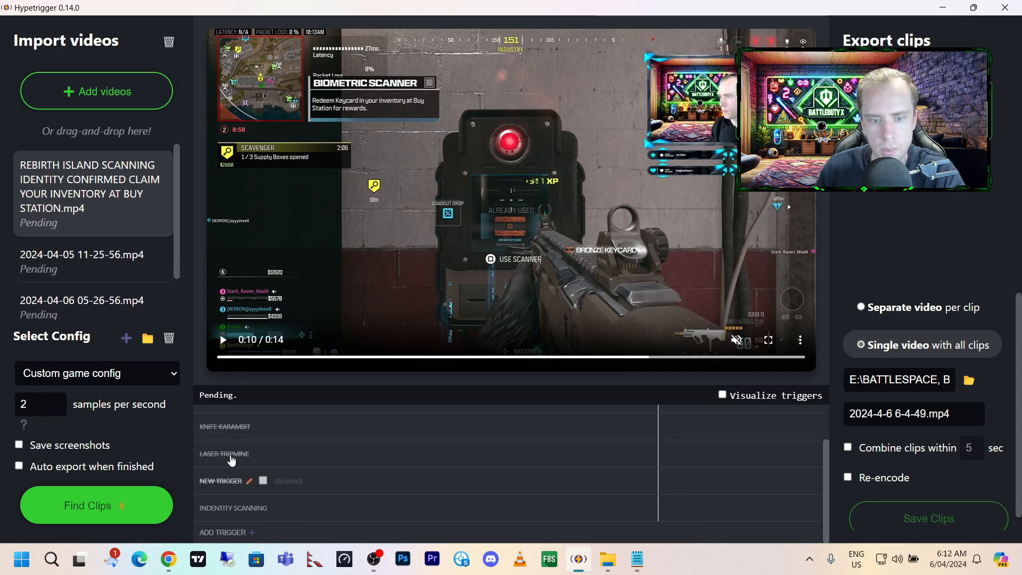
Start finding clips in the imported videos and set the export to a separate video per clip.
scroll(169, 315, down, 1)
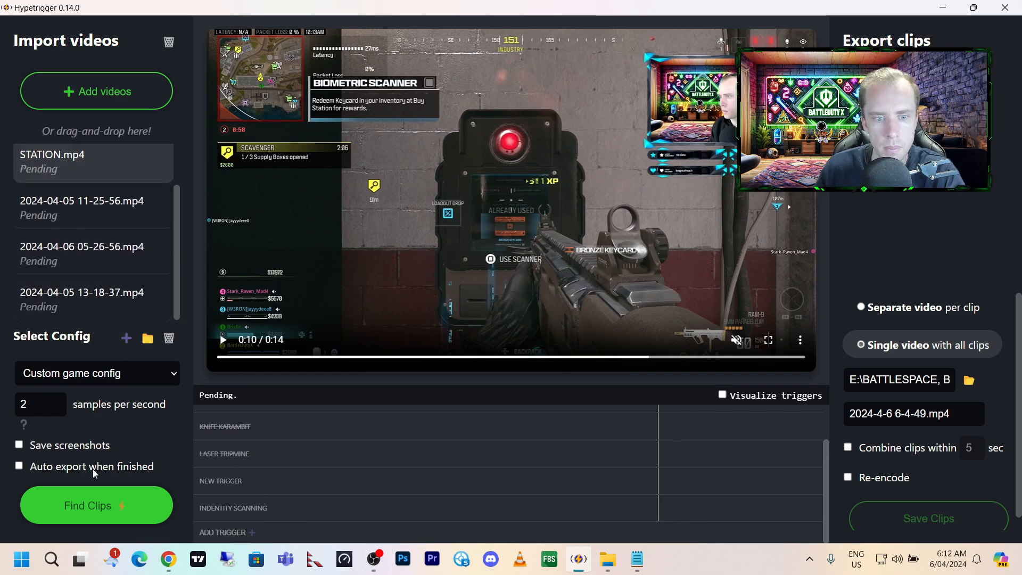
click(101, 514)
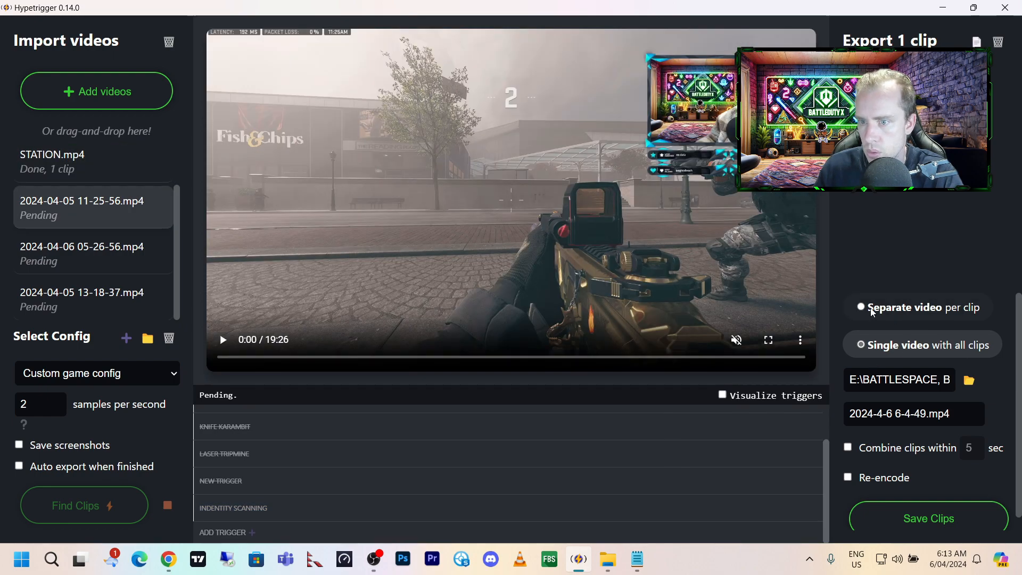
click(867, 310)
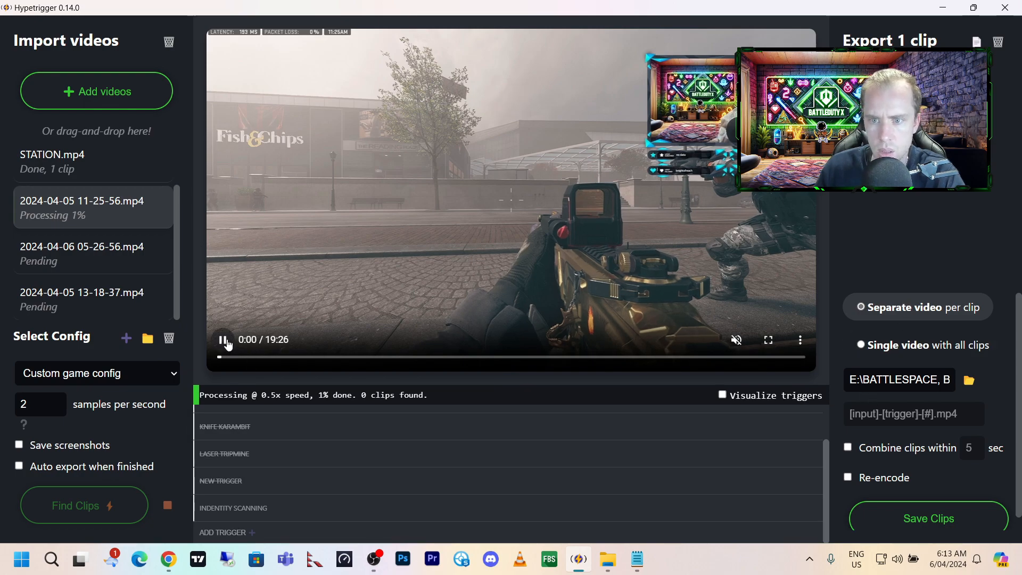
click(270, 357)
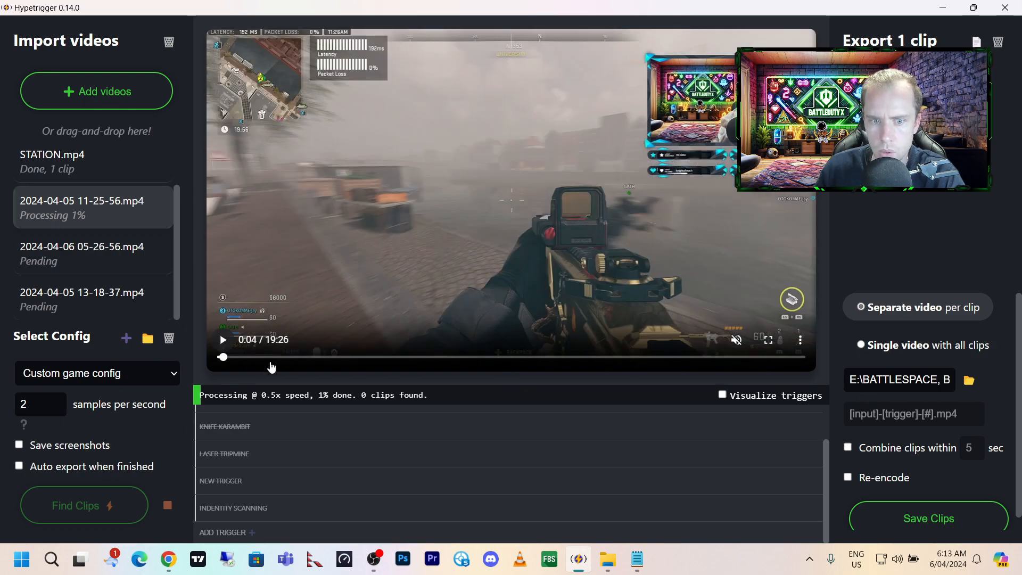
click(310, 359)
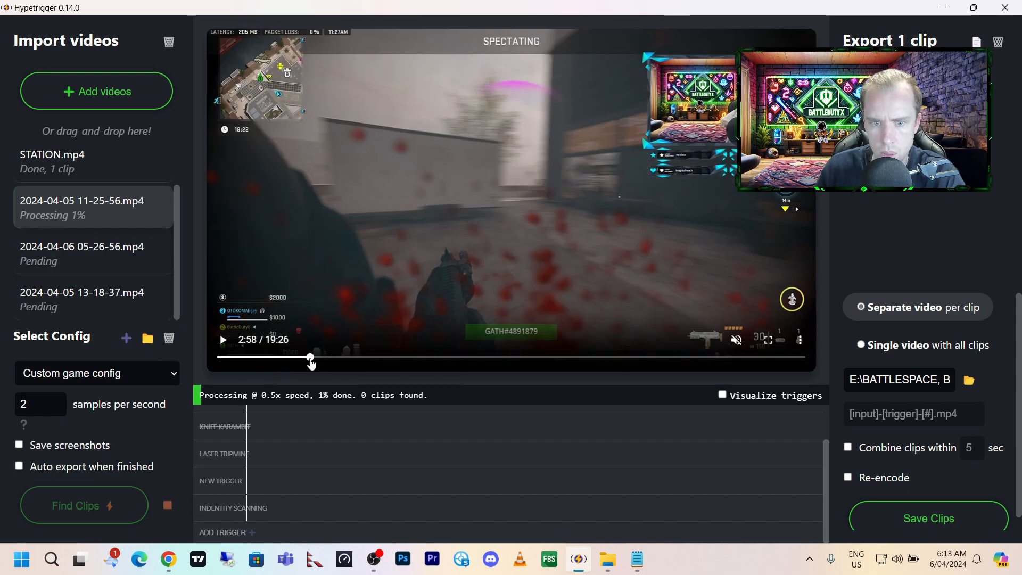
click(523, 359)
click(587, 358)
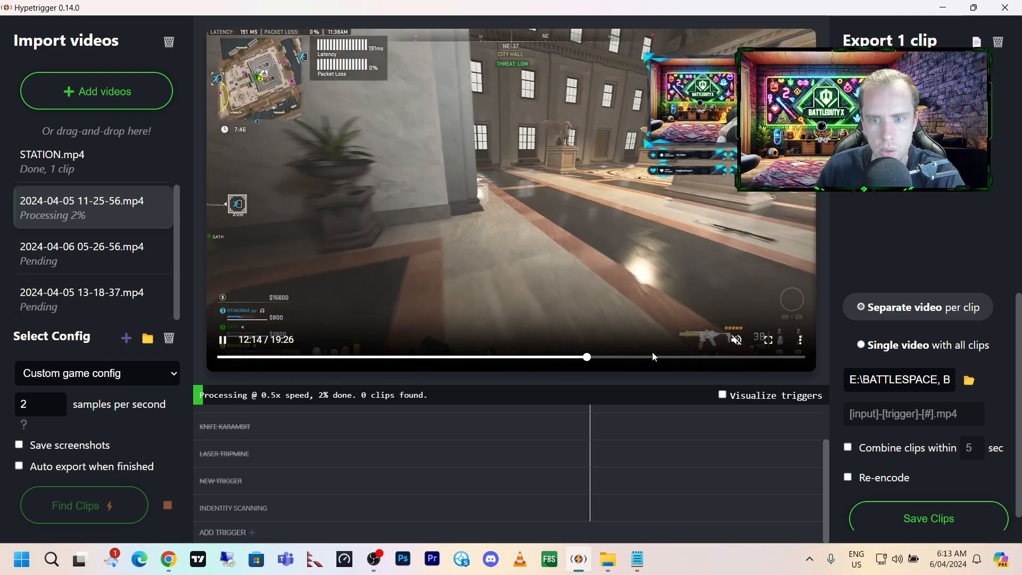
click(217, 344)
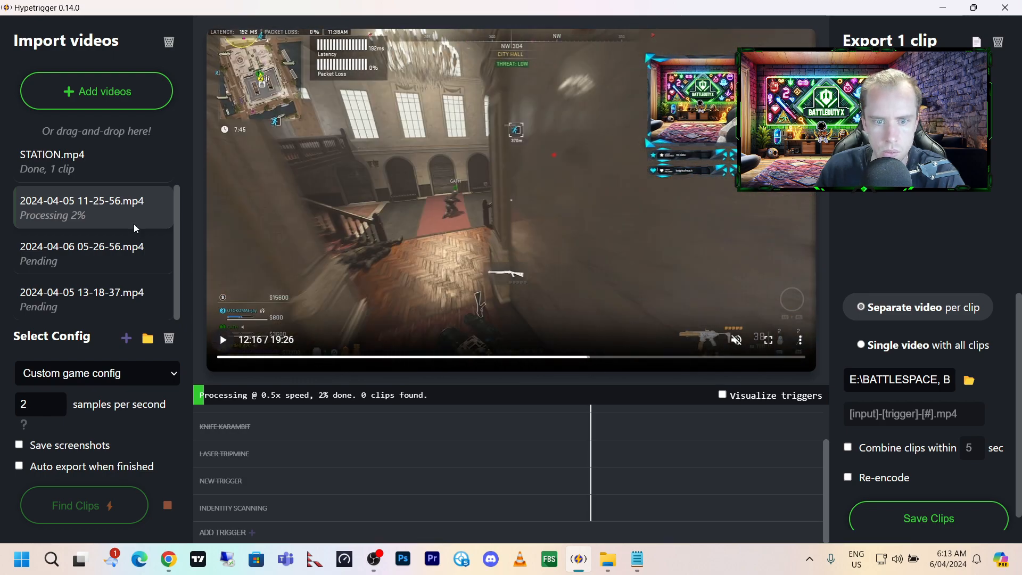
click(157, 218)
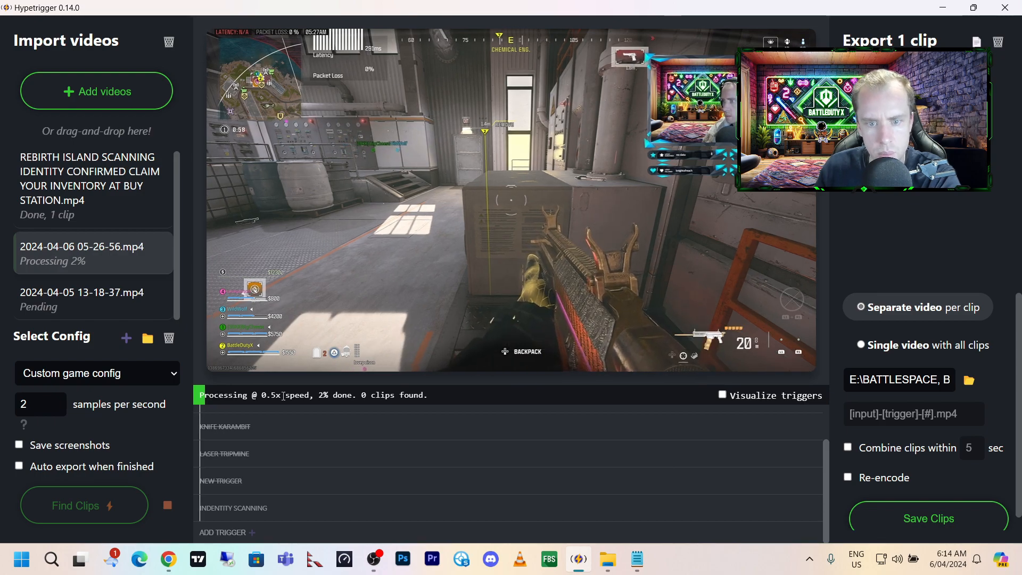
mouse_move(551, 179)
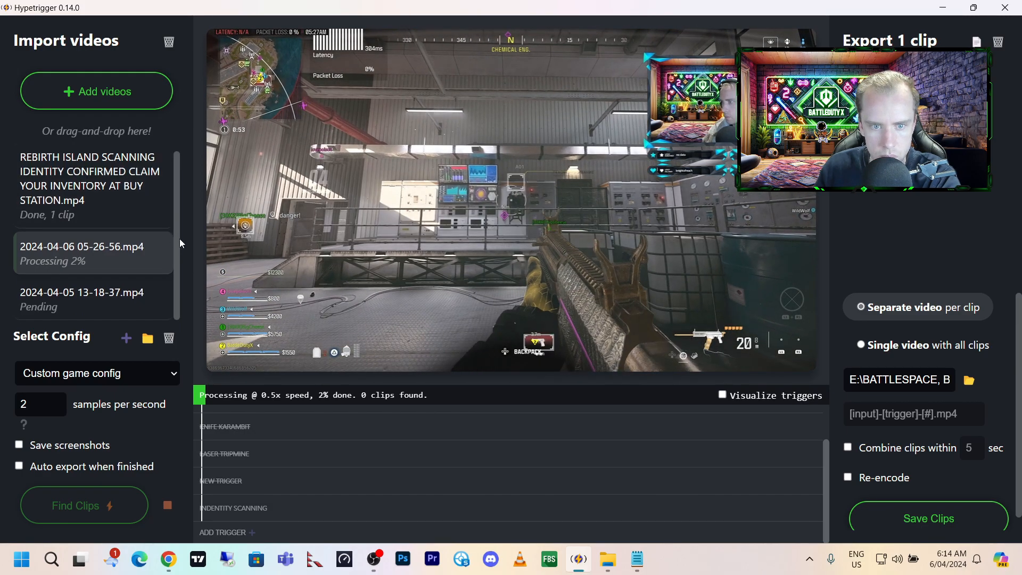
mouse_move(111, 304)
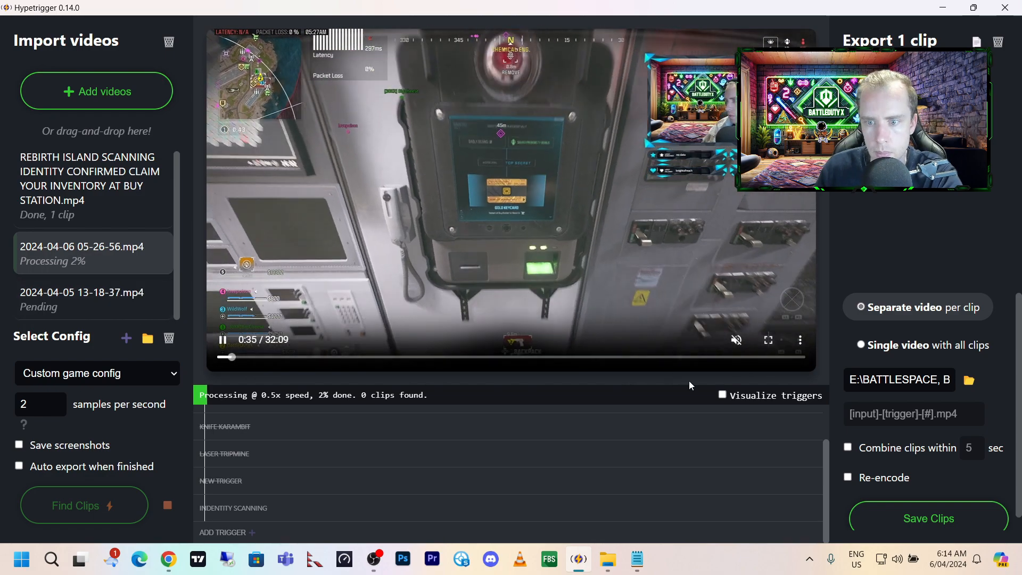
click(723, 396)
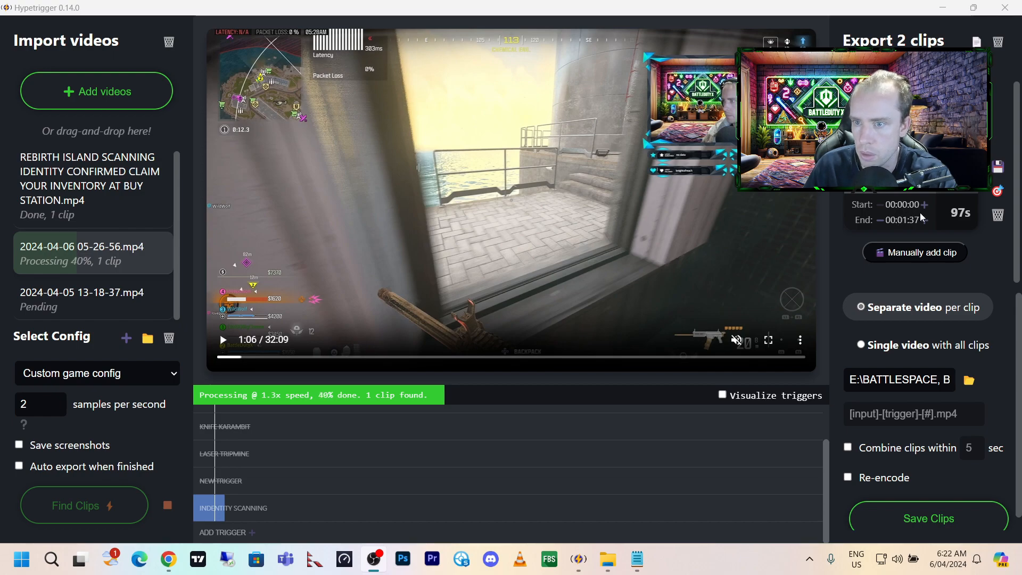
key(alt+Tab)
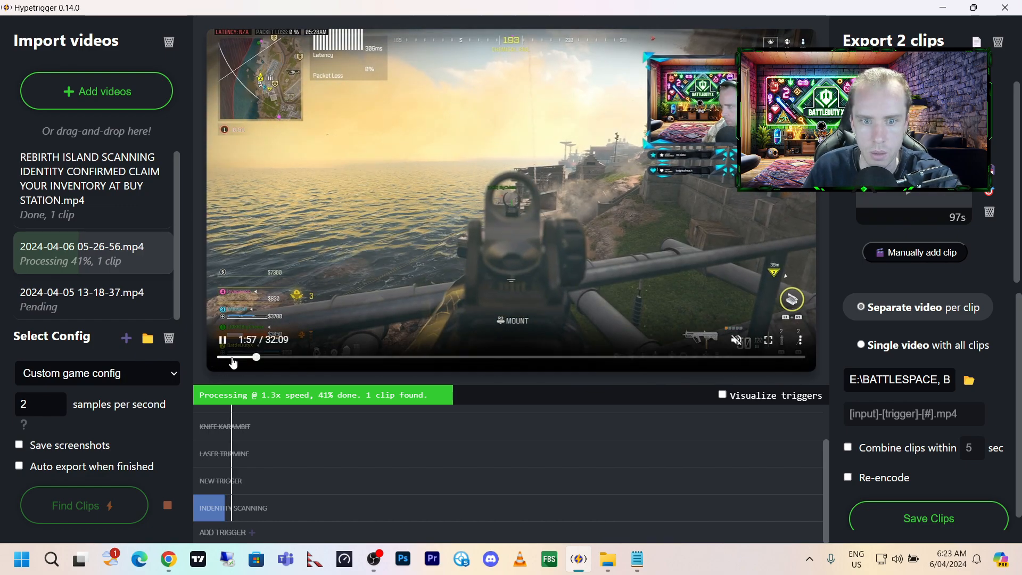
click(243, 358)
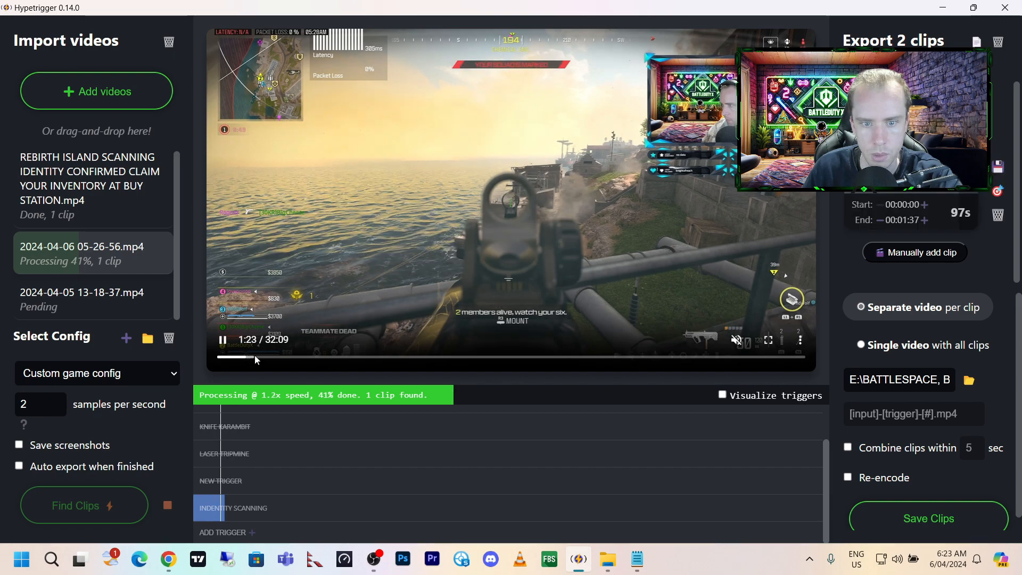
click(253, 358)
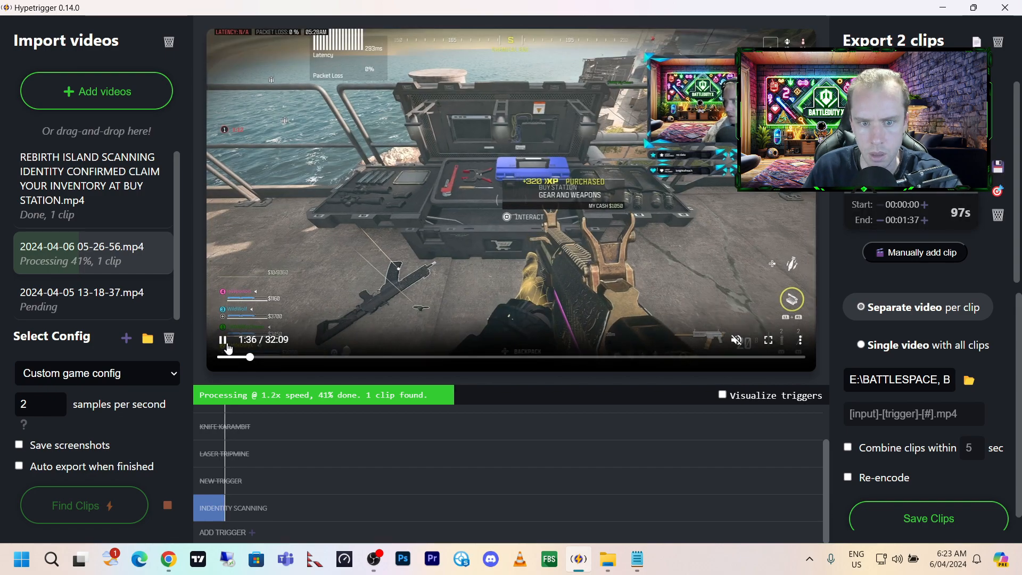
click(224, 341)
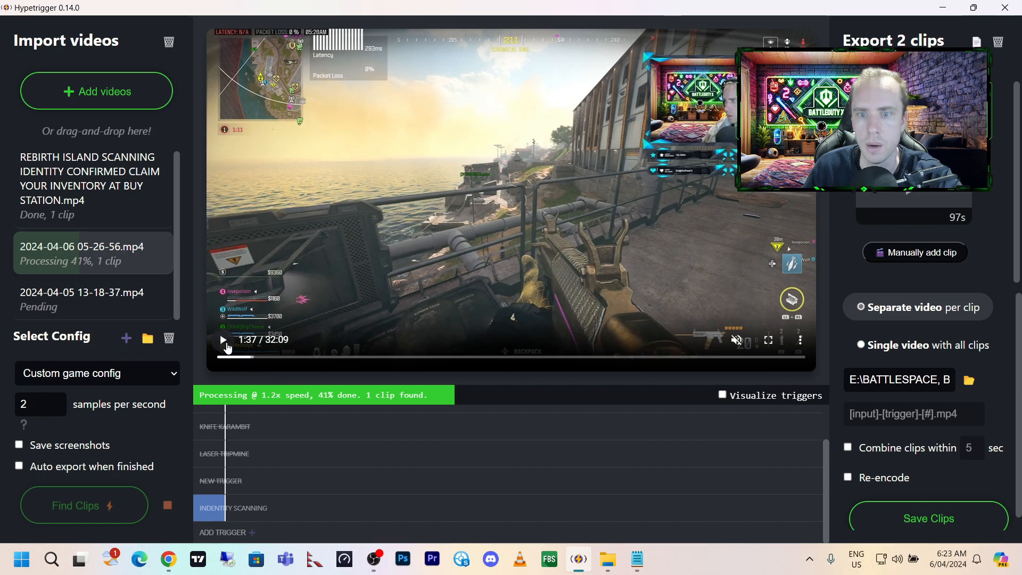
click(231, 348)
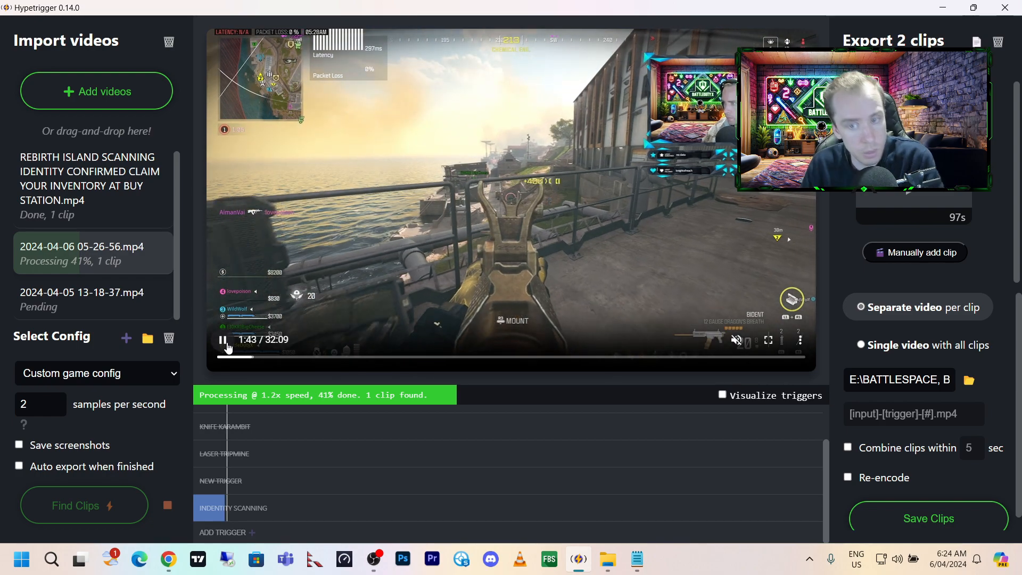
click(226, 343)
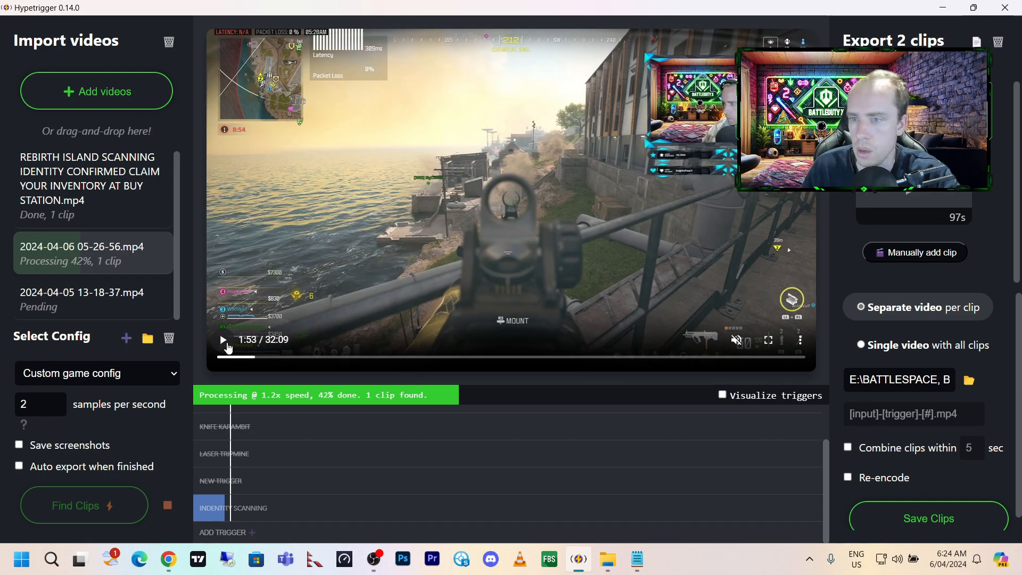
mouse_move(934, 205)
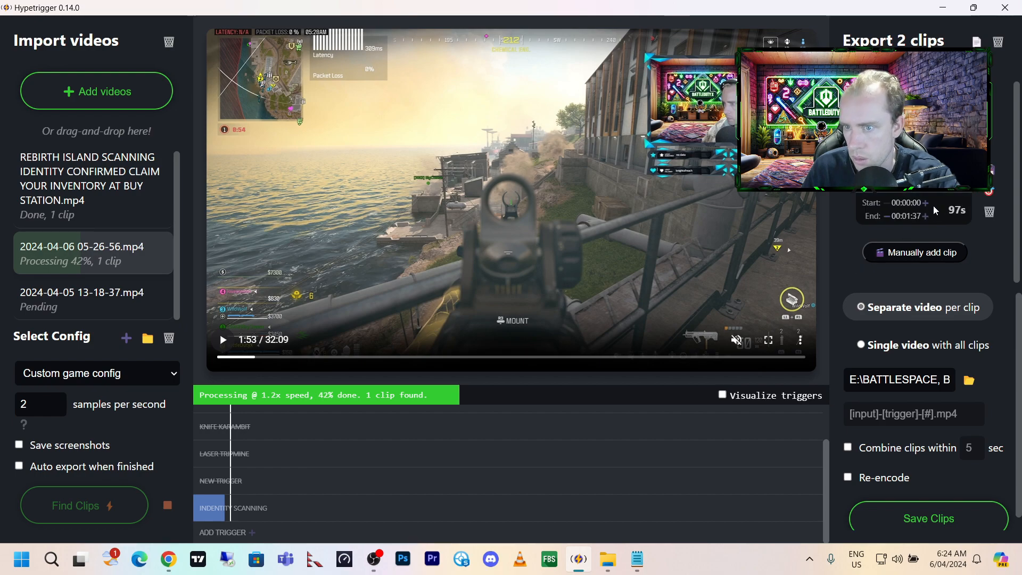
click(926, 217)
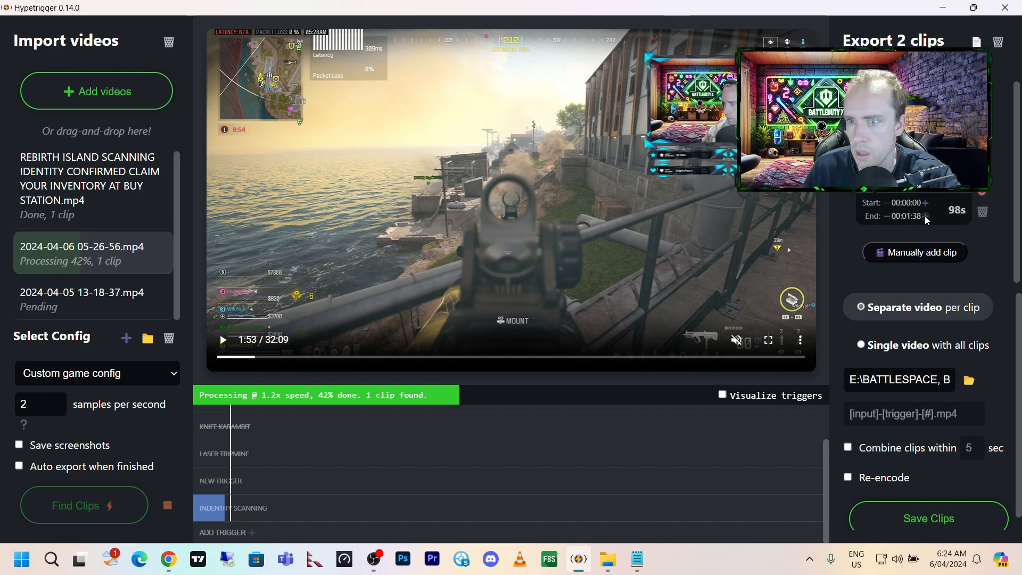
click(925, 216)
click(925, 216)
click(925, 217)
click(926, 217)
click(925, 216)
click(925, 217)
click(925, 217)
click(925, 217)
click(925, 216)
click(925, 217)
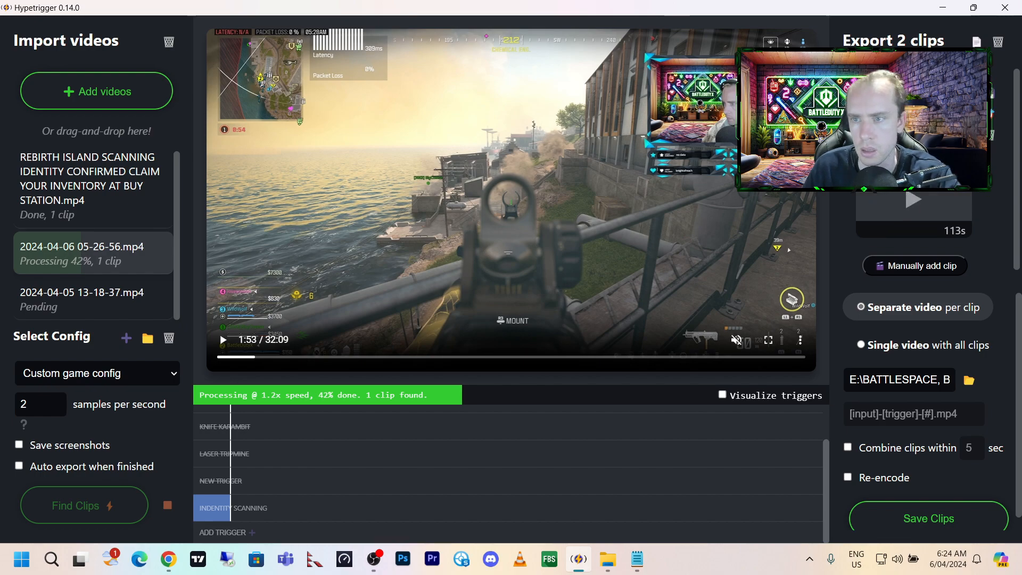
Play the first export clip, from the REBIRTH ISLAND SCANNING IDENTITY video, and check its Biometric Scanner moment at 0:09.
click(914, 114)
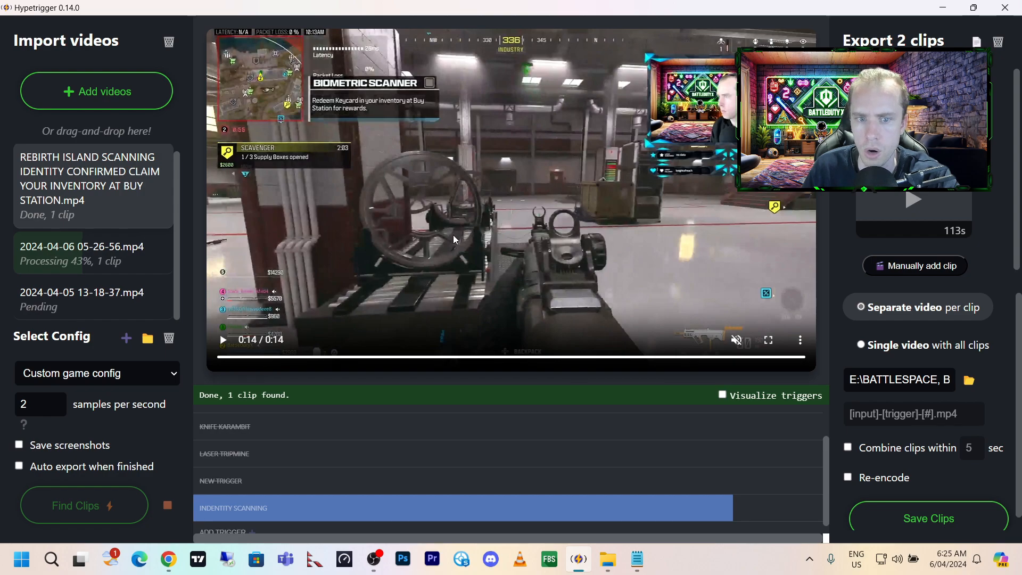
click(914, 114)
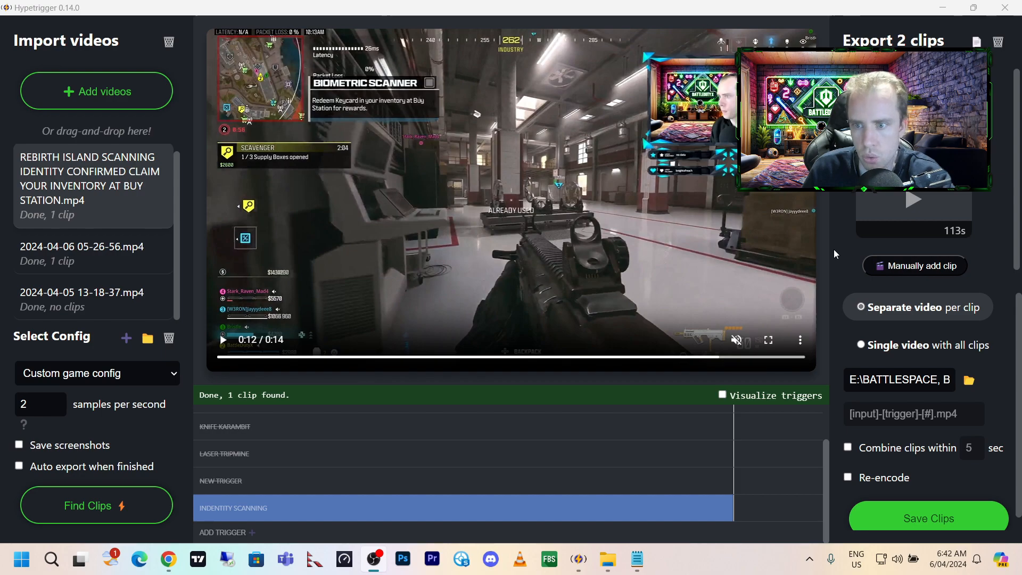
mouse_move(897, 216)
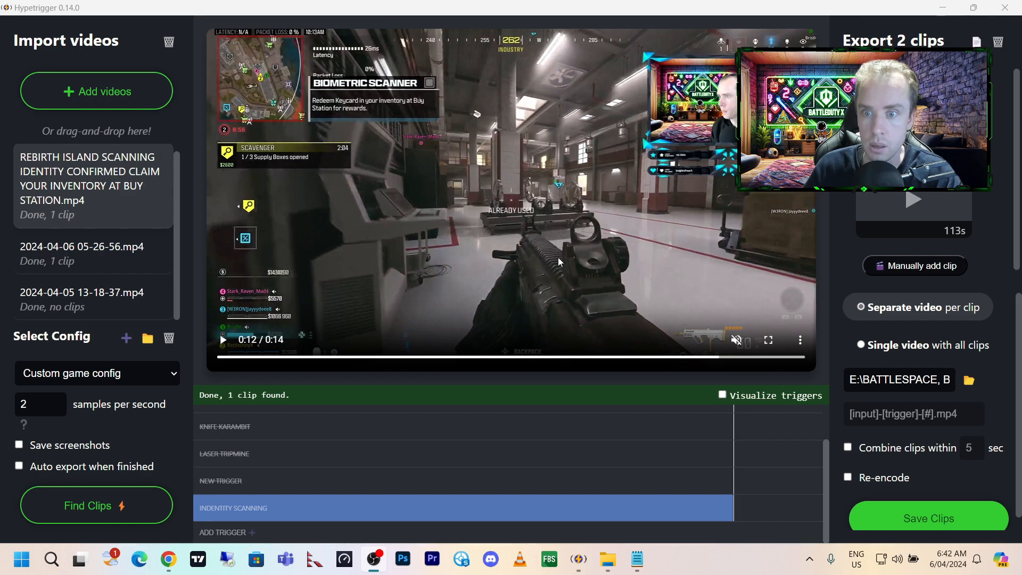
click(626, 357)
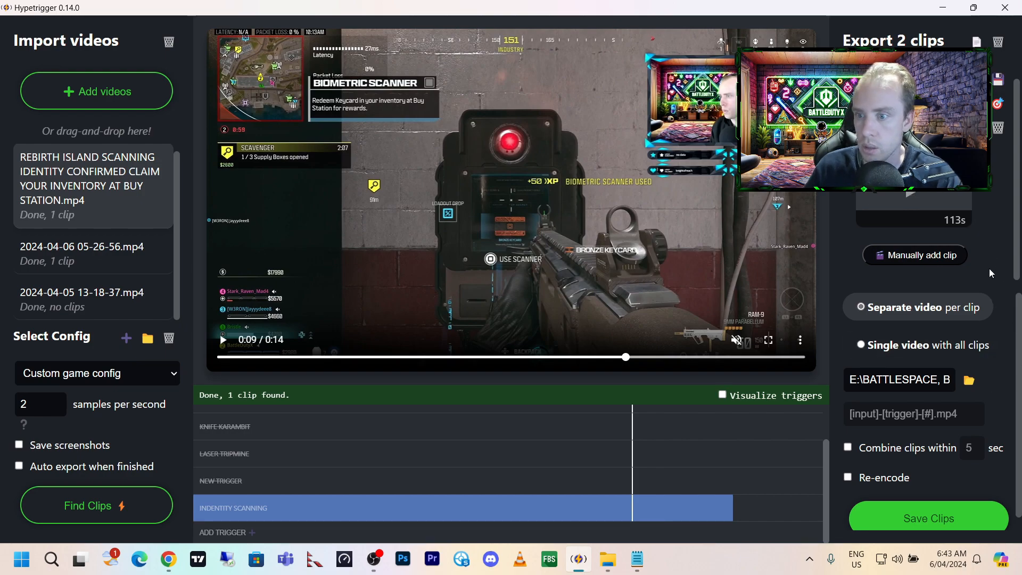
Set the export folder to SCANNING IDENTITY inside REBIRTH ISLAND SEASON 3 and save the clips.
scroll(986, 356, down, 1)
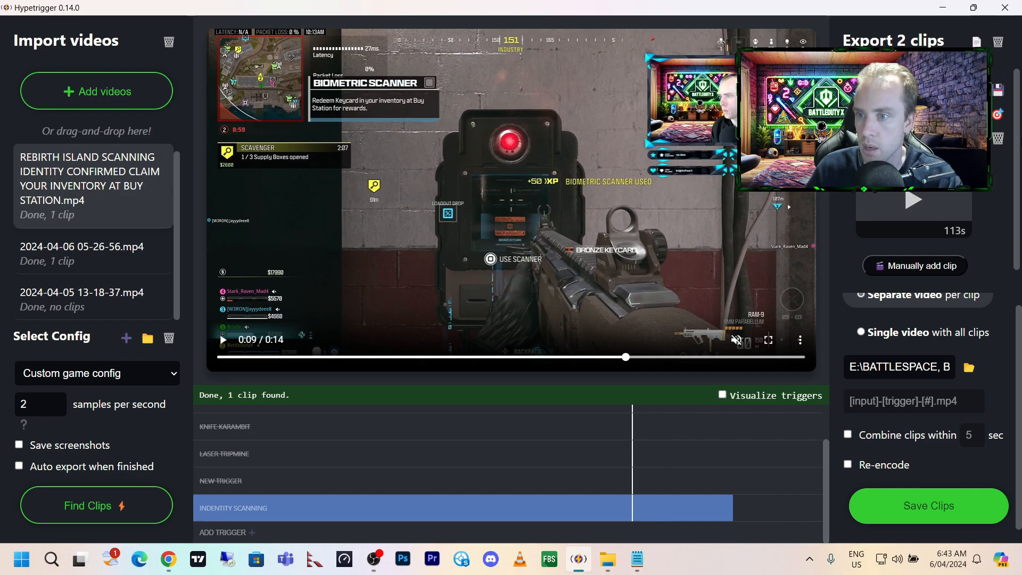
scroll(946, 371, up, 1)
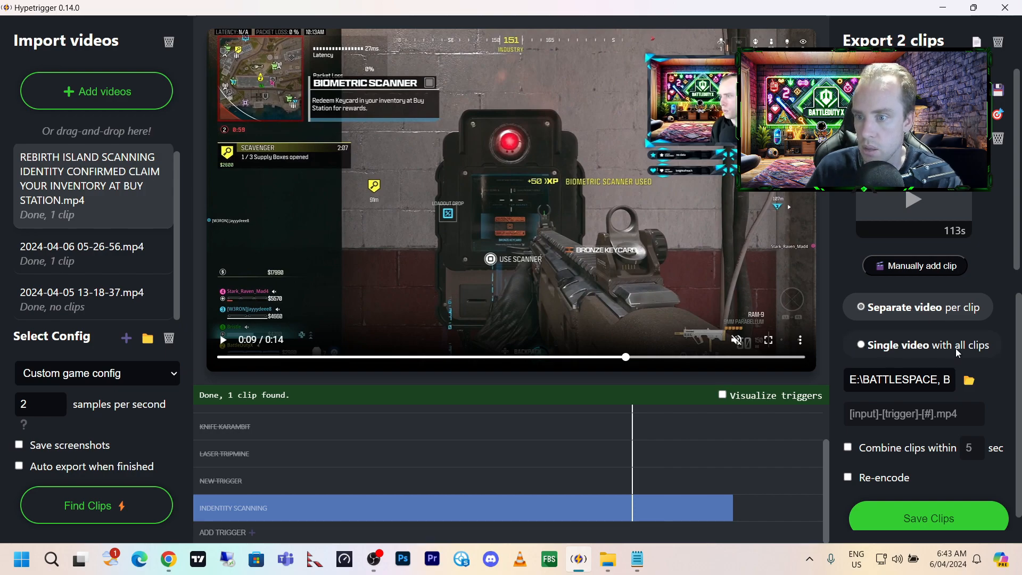
scroll(925, 400, down, 1)
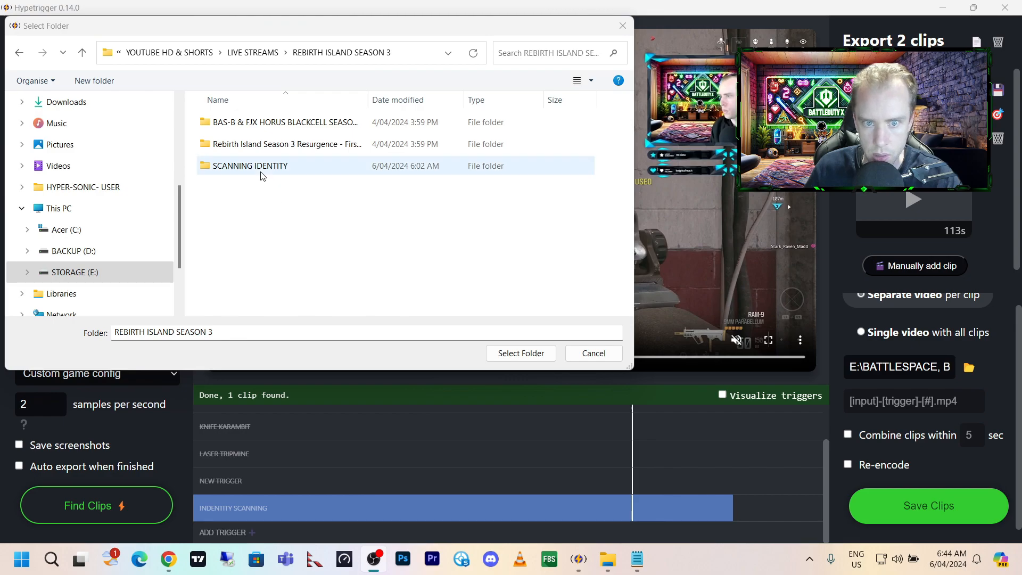
double_click(261, 167)
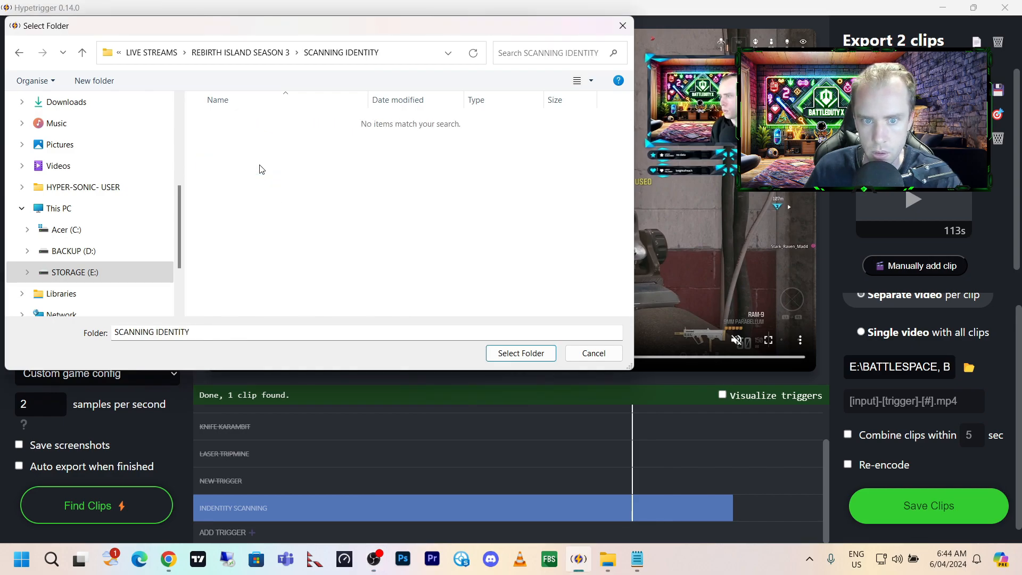
click(519, 354)
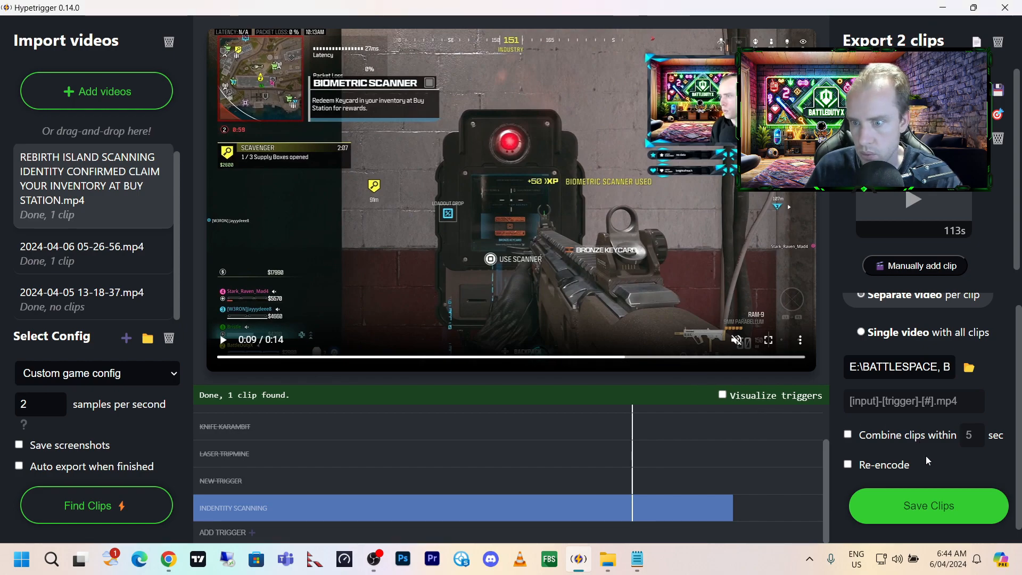
click(937, 504)
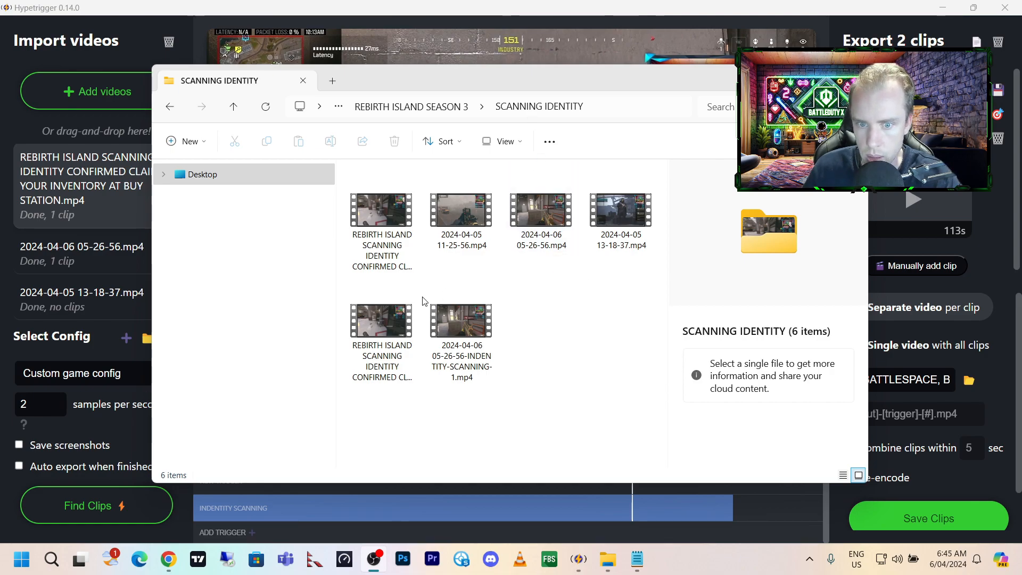
Inspect the two exported INDENTITY-SCANNING-1 clips in the SCANNING IDENTITY folder and close the folder window.
click(471, 333)
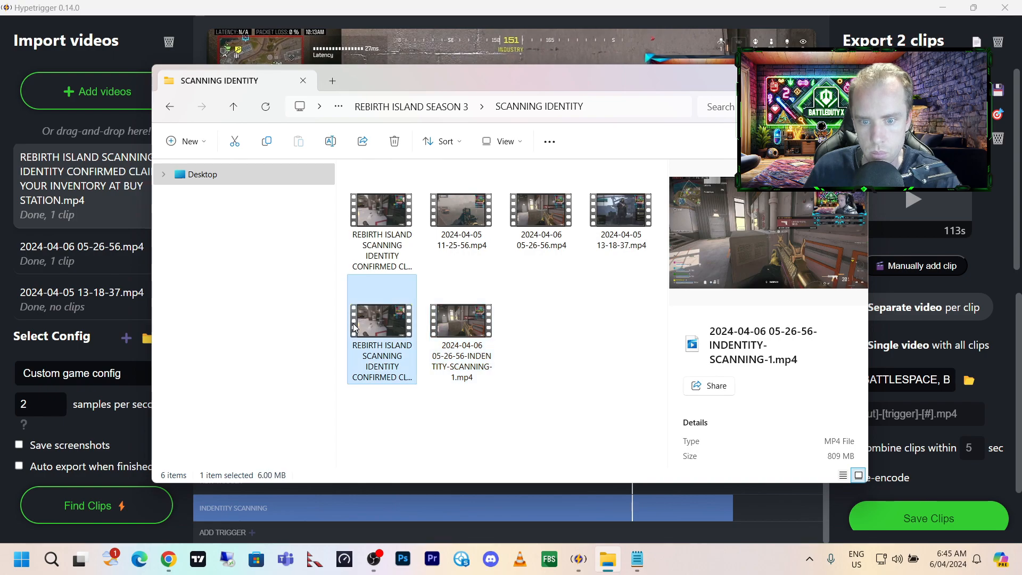
click(383, 324)
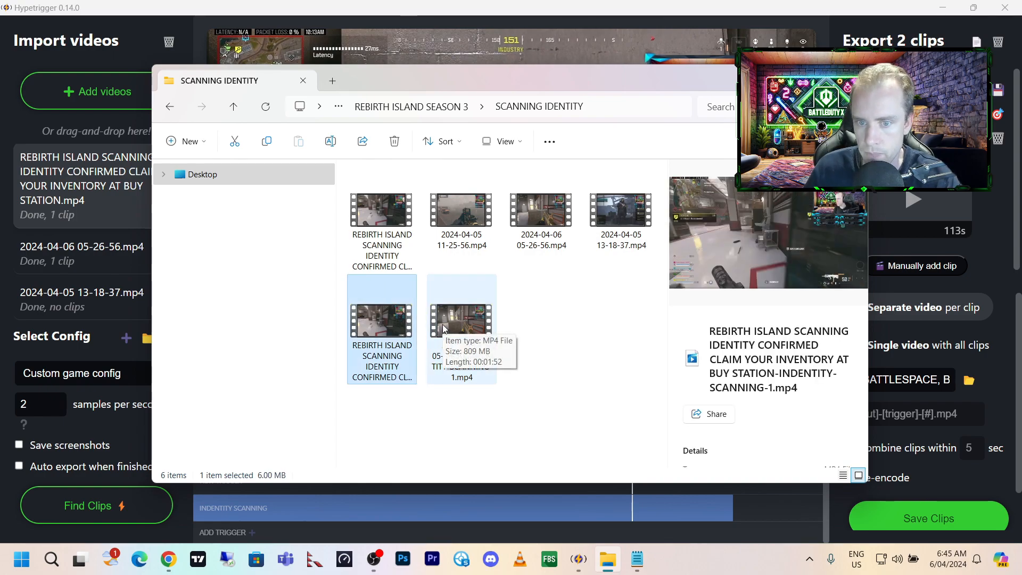
ctrl+click(445, 327)
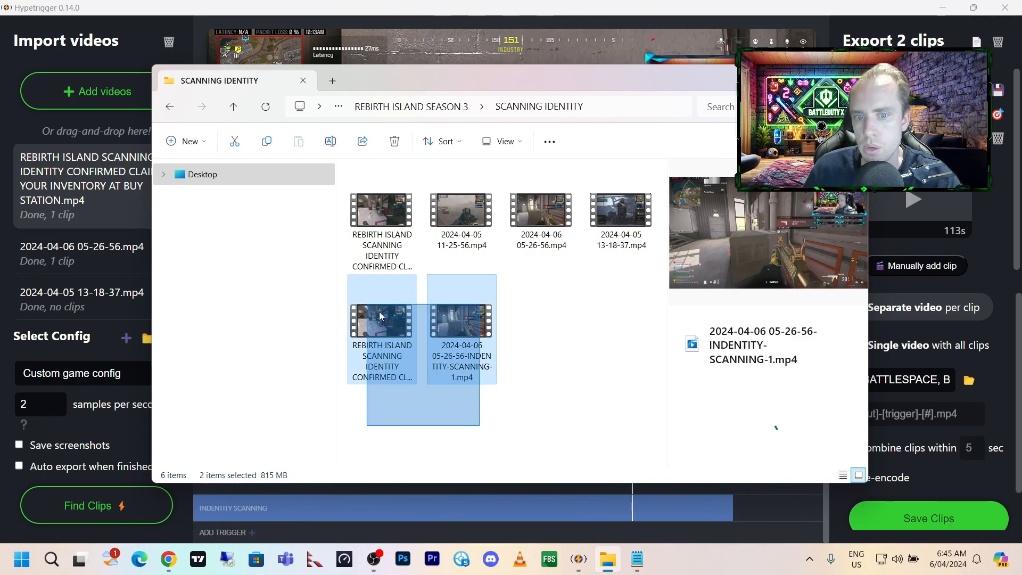
click(554, 401)
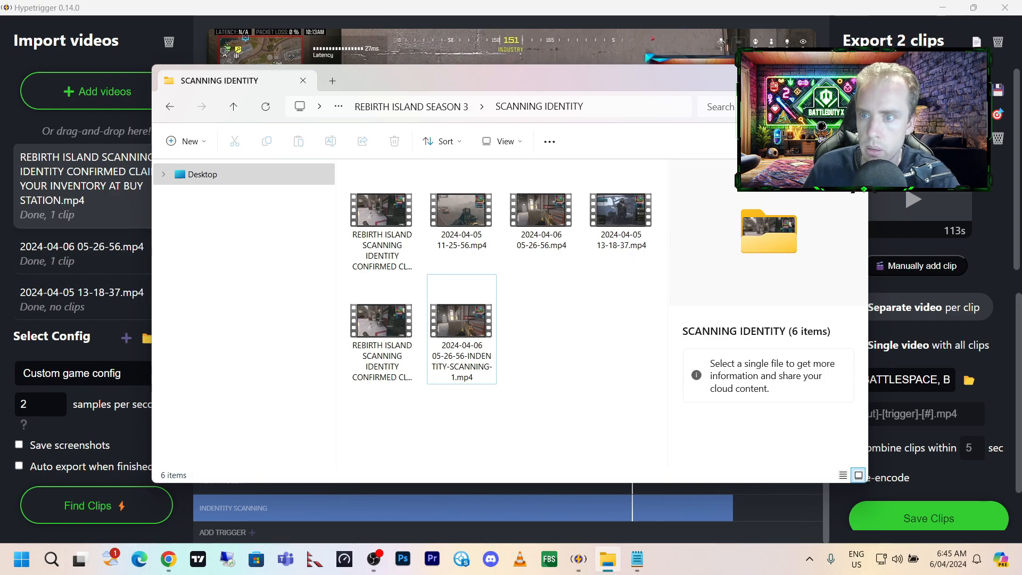
click(853, 78)
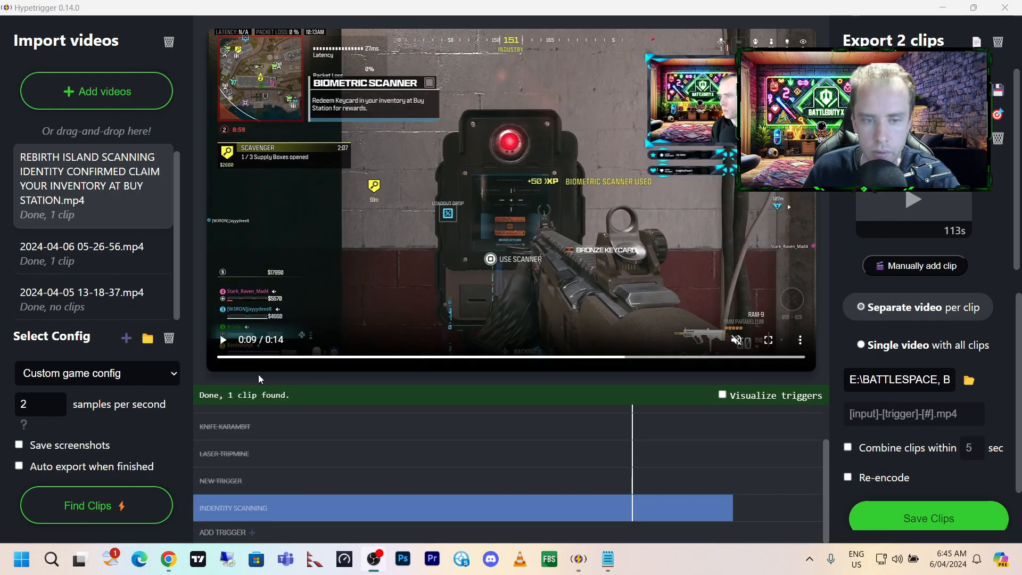
Switch the game config to the built-in Call of Duty: Modern Warfare II.
scroll(159, 250, down, 1)
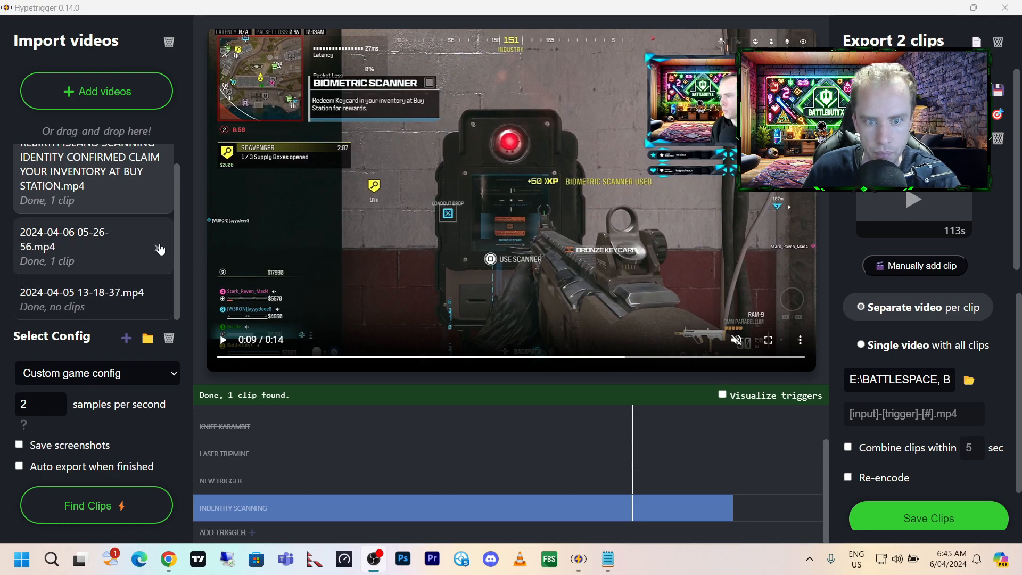
scroll(174, 235, up, 1)
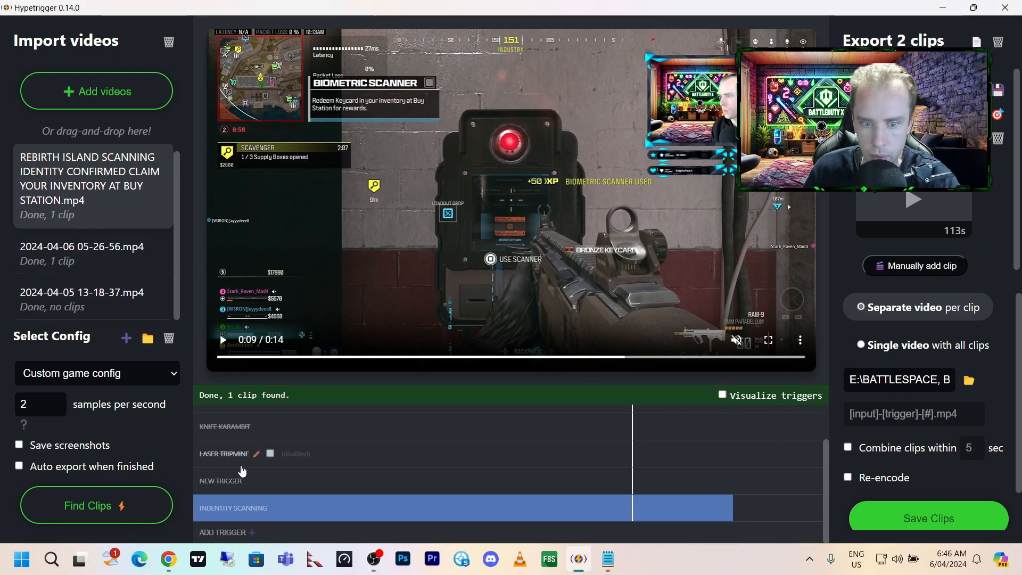
click(162, 378)
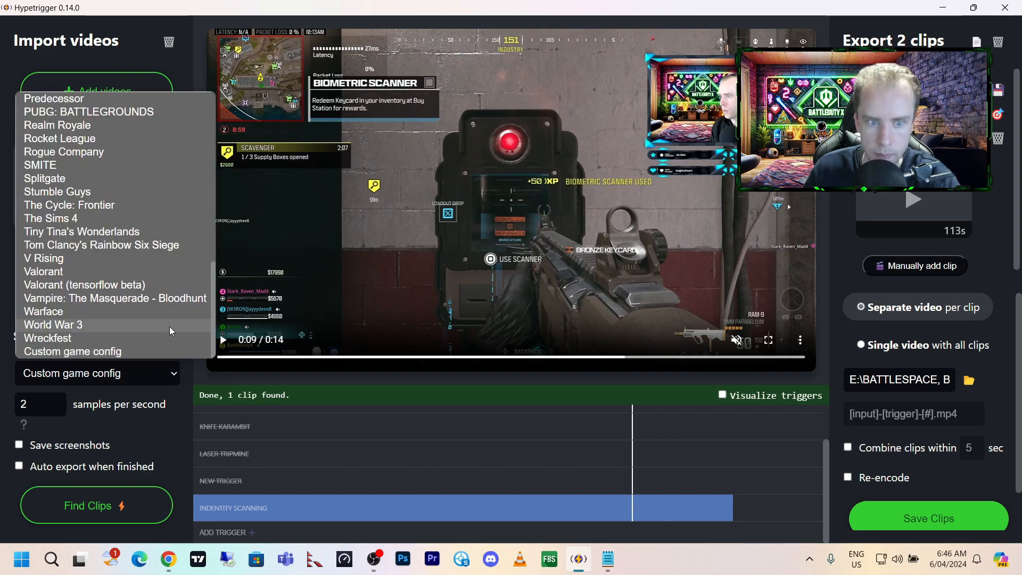
scroll(130, 182, up, 5)
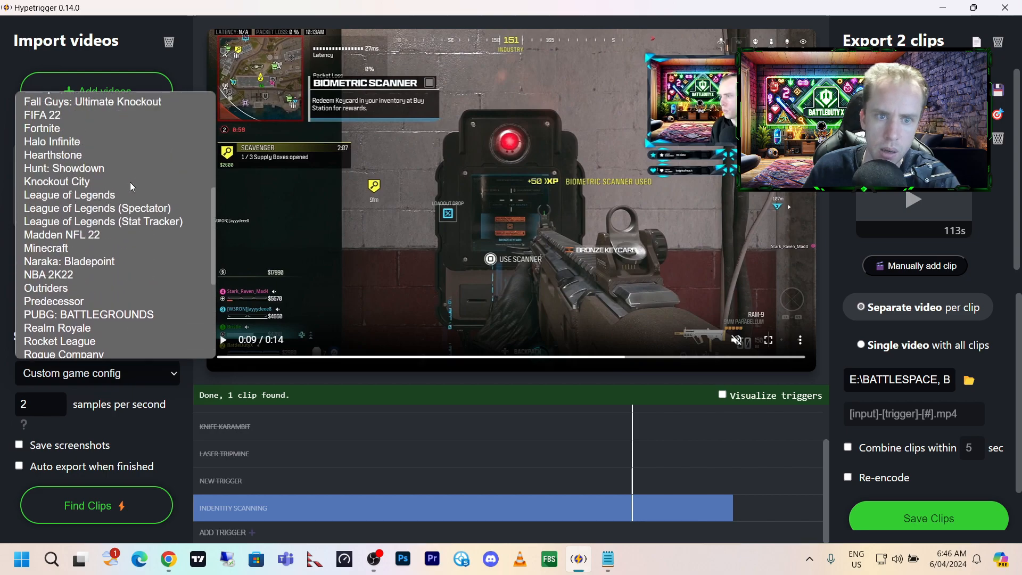
scroll(130, 182, up, 5)
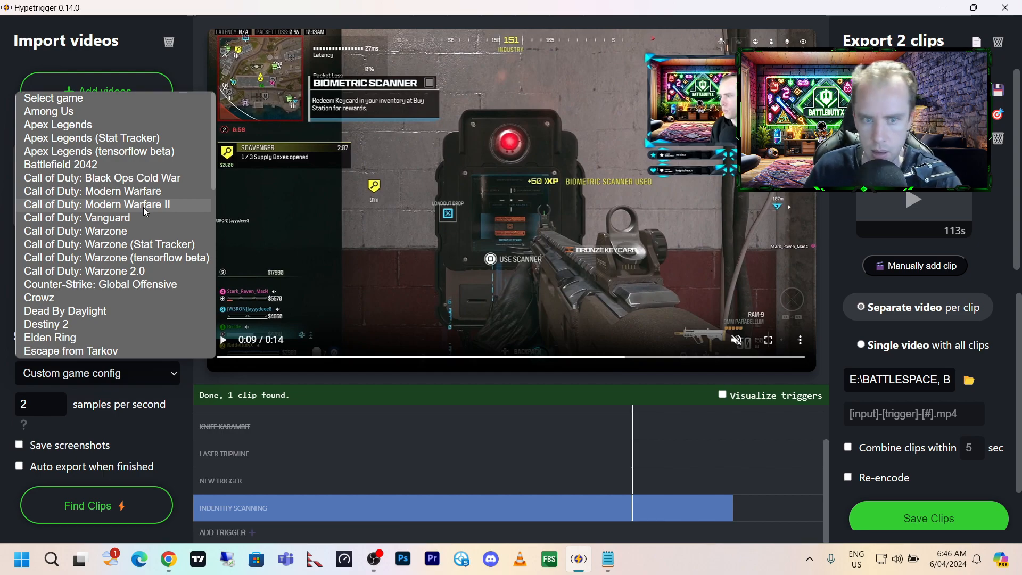
click(154, 209)
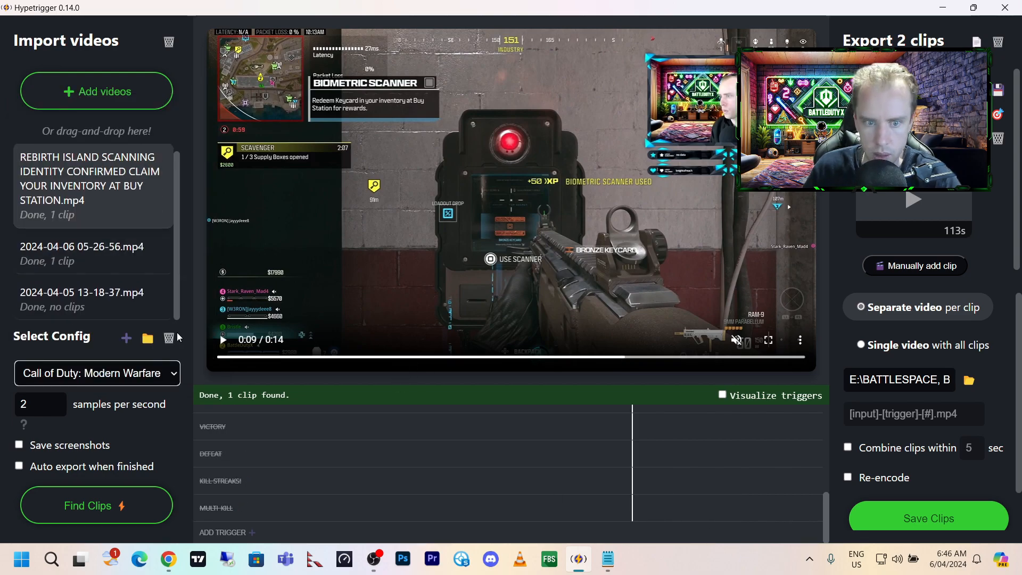
Switch the game config back to Custom game config.
click(174, 373)
drag(214, 159, 197, 351)
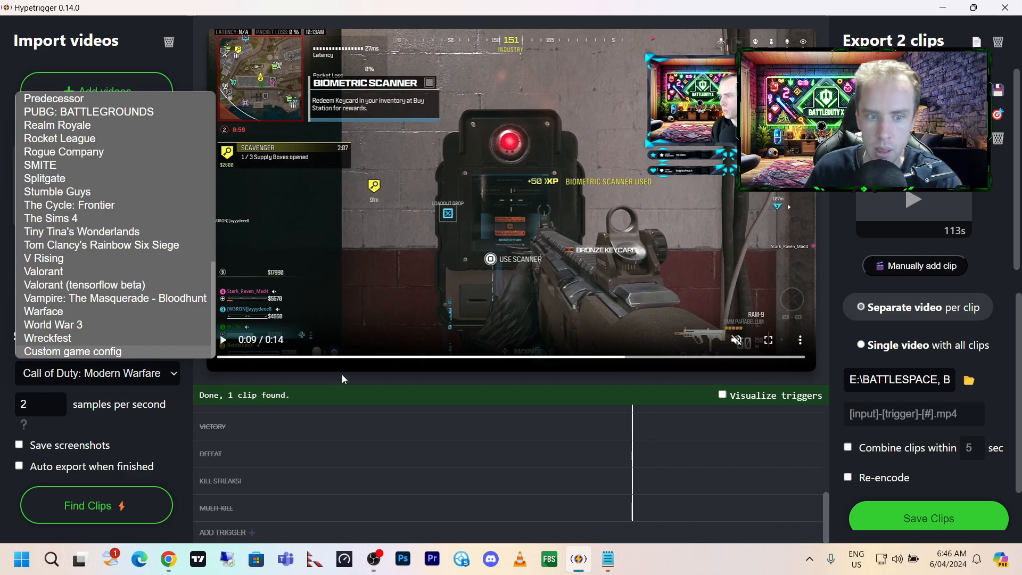
click(119, 351)
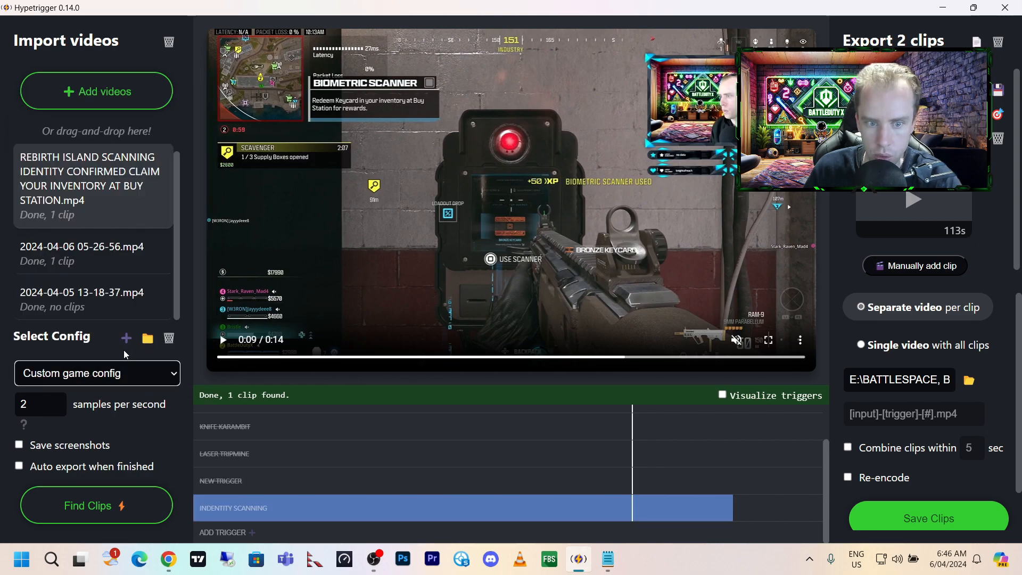
Toggle the SNIPER M82.416 trigger on and back off and look through the custom config's trigger list.
scroll(823, 487, up, 2)
mouse_move(429, 413)
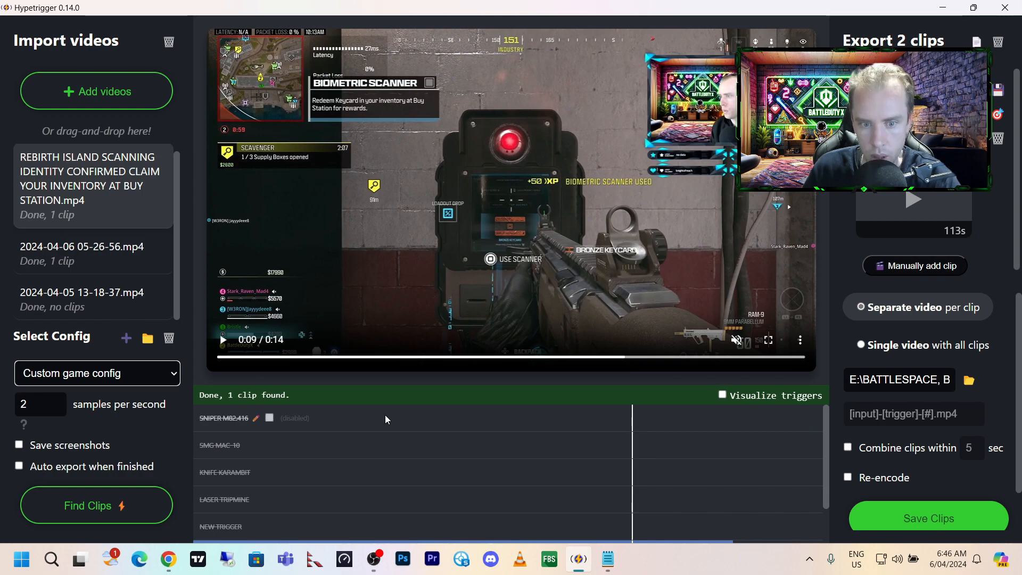
click(269, 419)
click(268, 420)
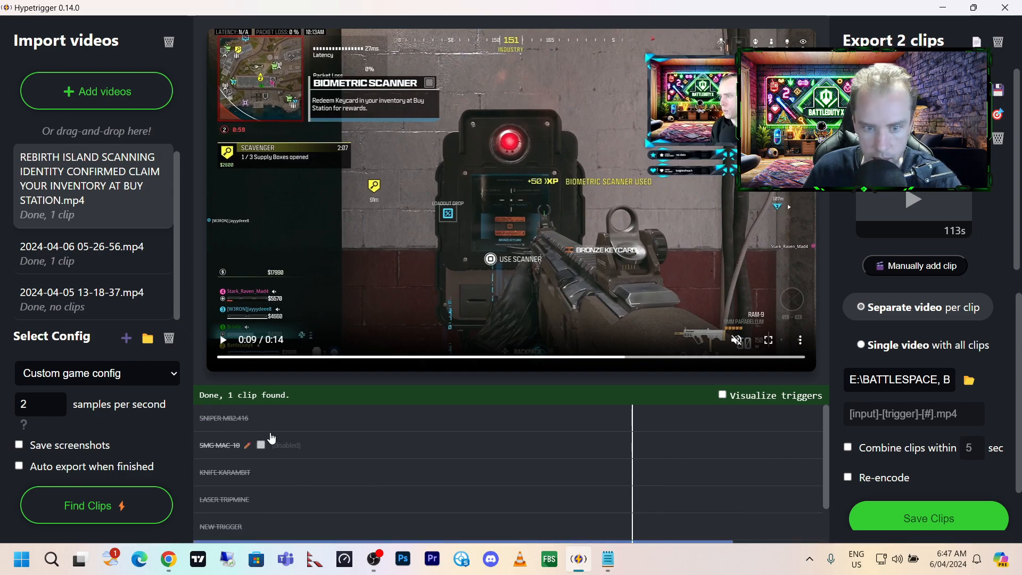
scroll(270, 434, down, 1)
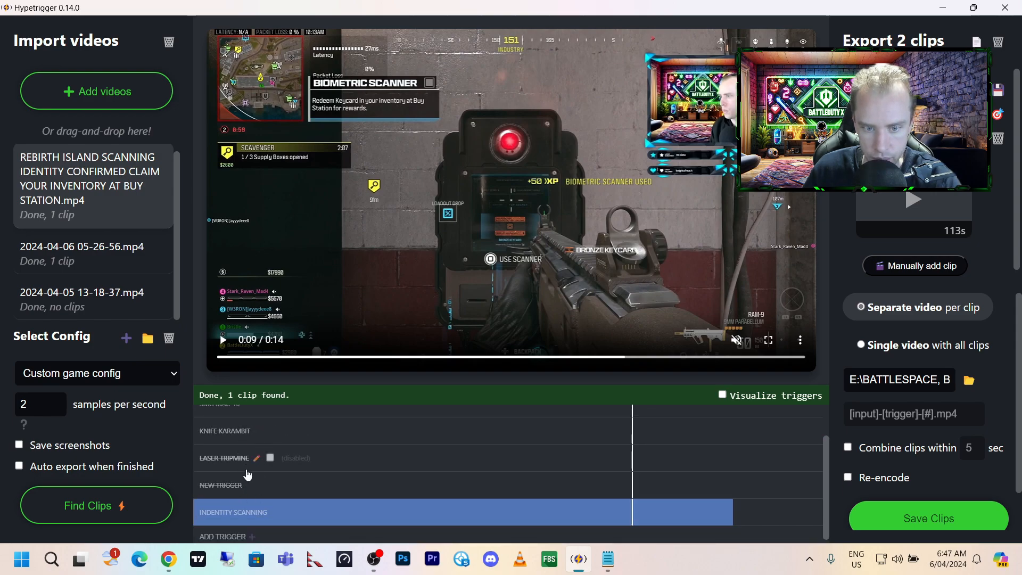
scroll(269, 456, up, 1)
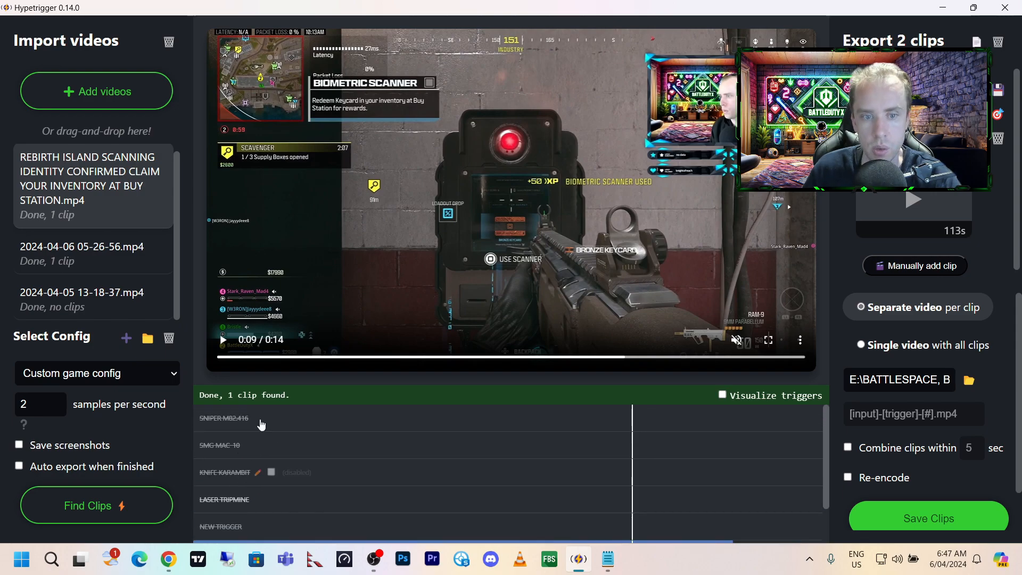
Switch the game config to Call of Duty: Modern Warfare II and look through its full trigger list.
click(166, 378)
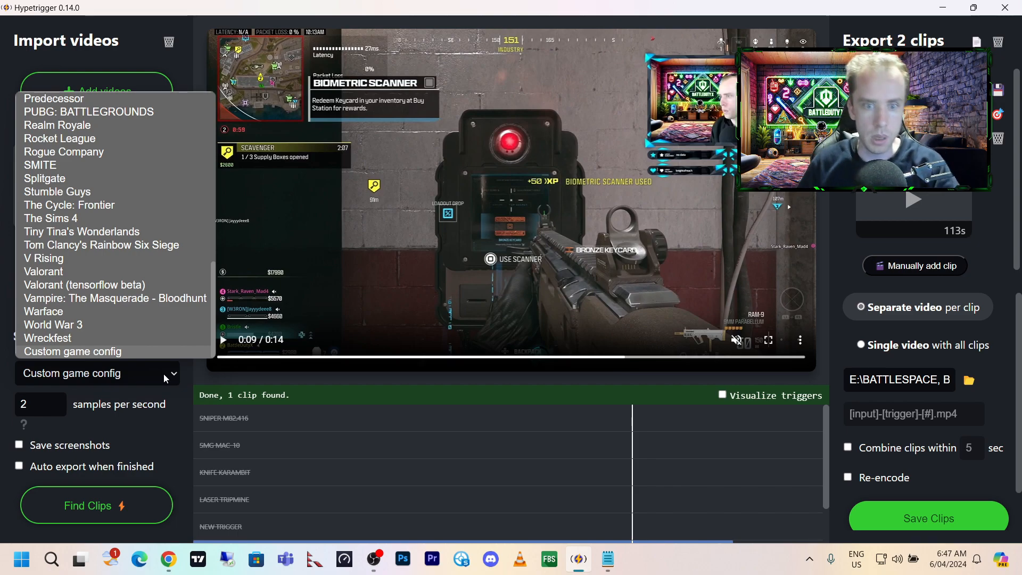
drag(214, 305, 193, 113)
click(164, 197)
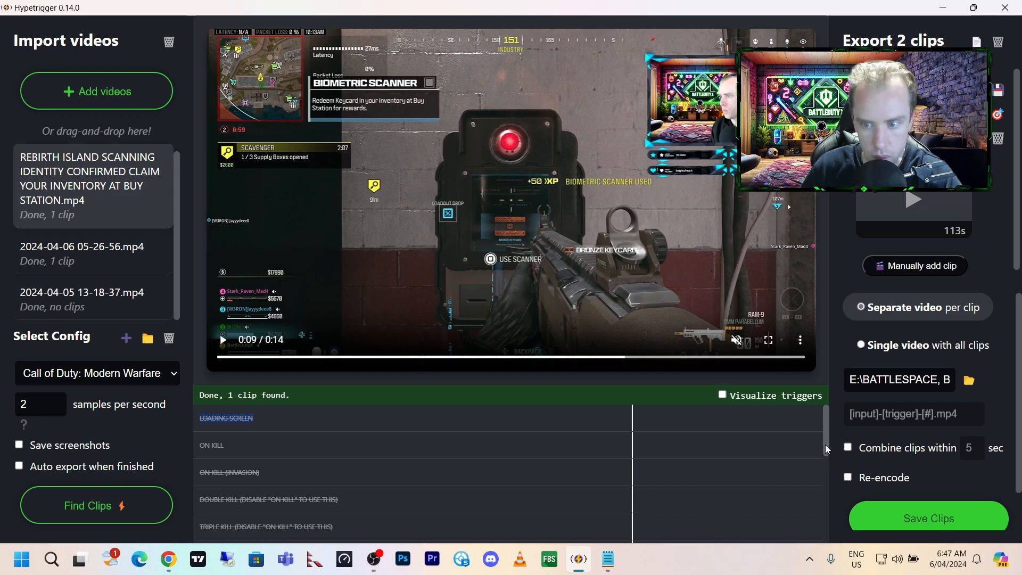
drag(826, 427, 829, 522)
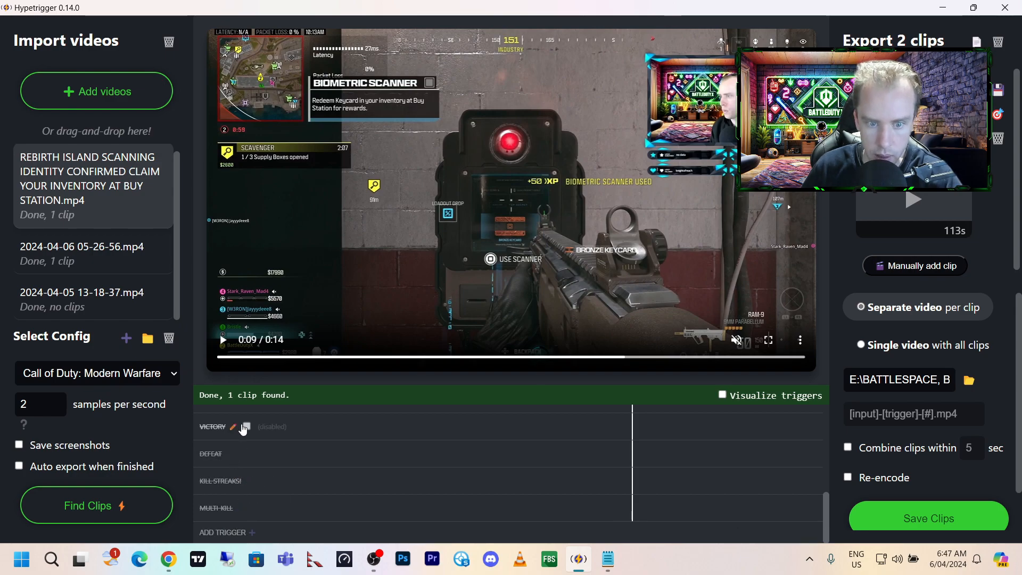
drag(824, 507, 822, 404)
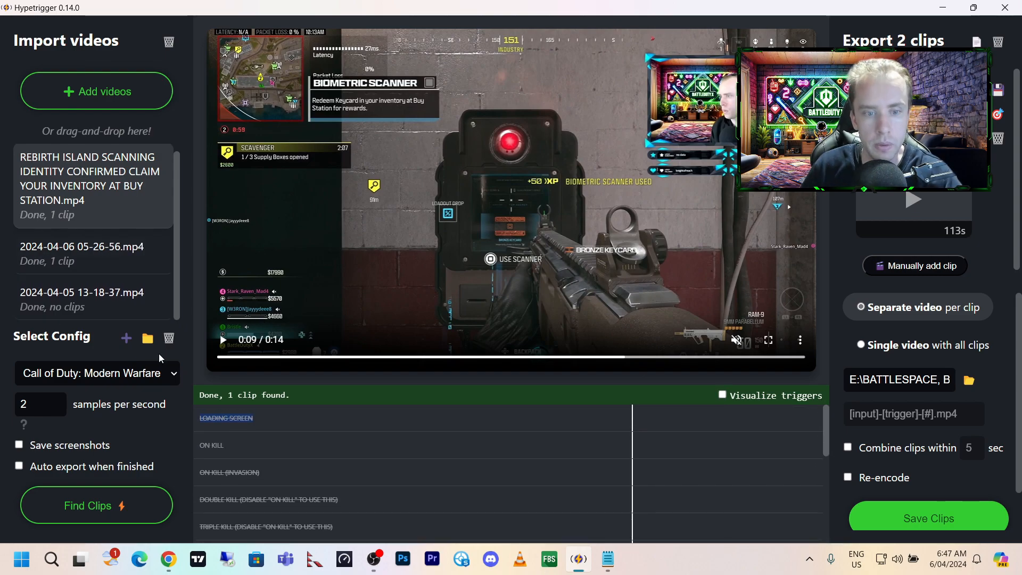
Switch the game config to Apex Legends and review its triggers.
click(164, 376)
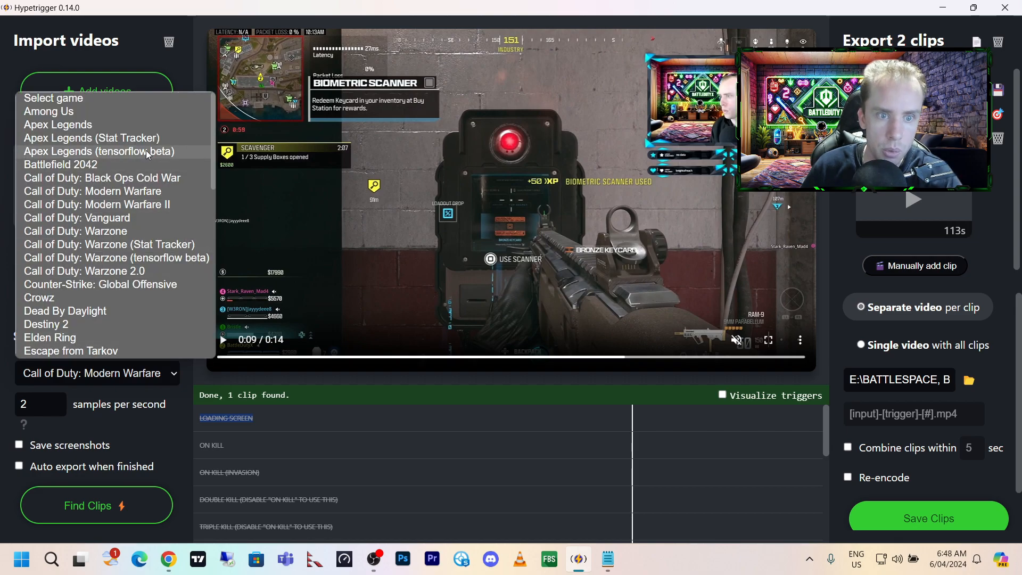
click(83, 127)
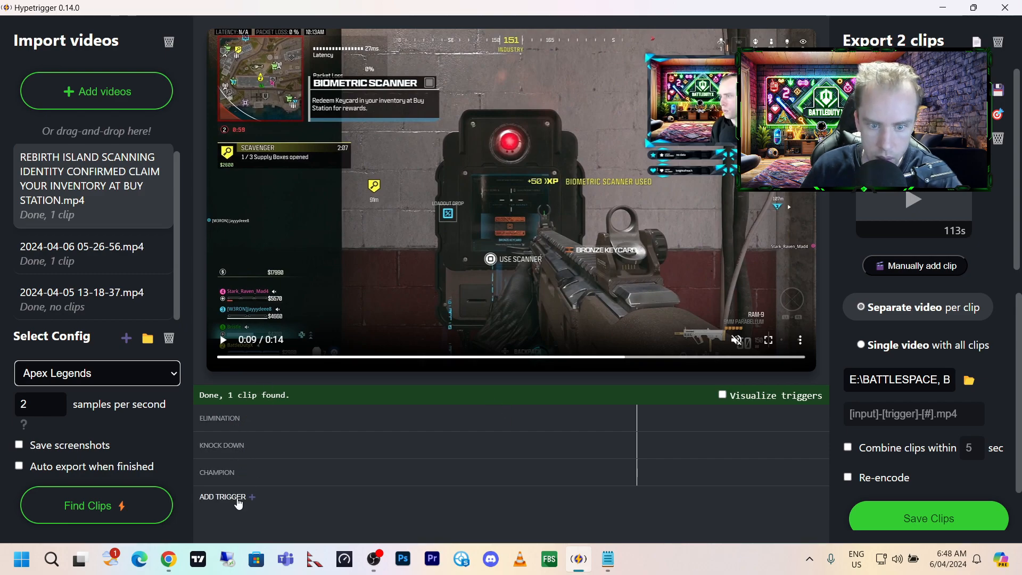
mouse_move(159, 292)
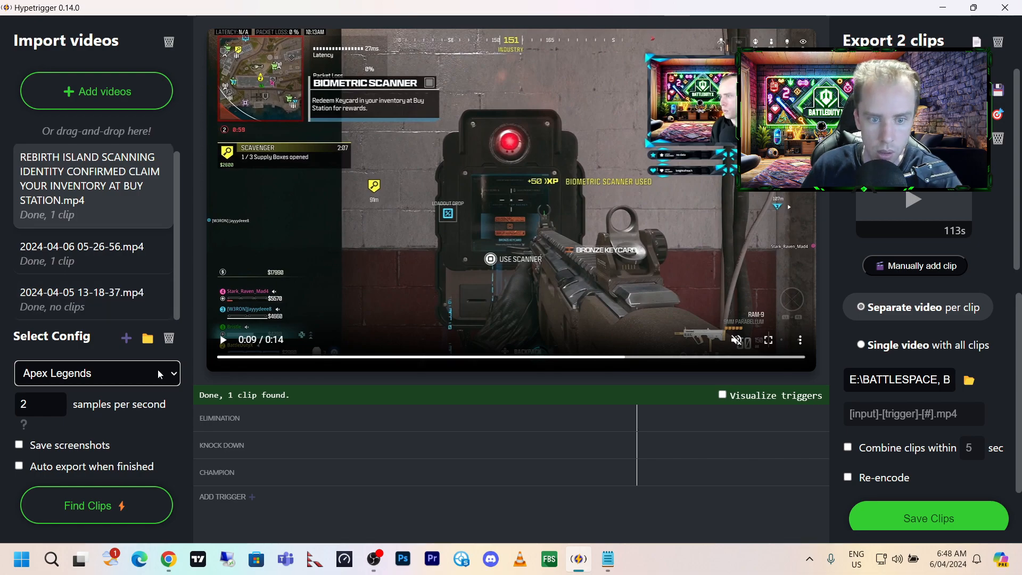
Return the game config to Call of Duty: Modern Warfare II and review its triggers down to the add-trigger option.
click(167, 379)
click(155, 202)
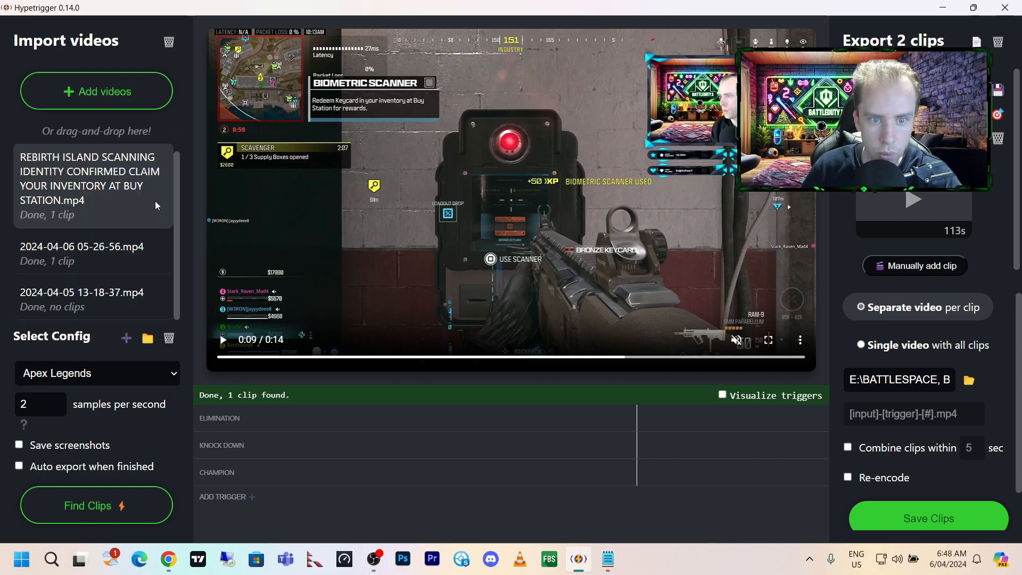
scroll(381, 458, down, 5)
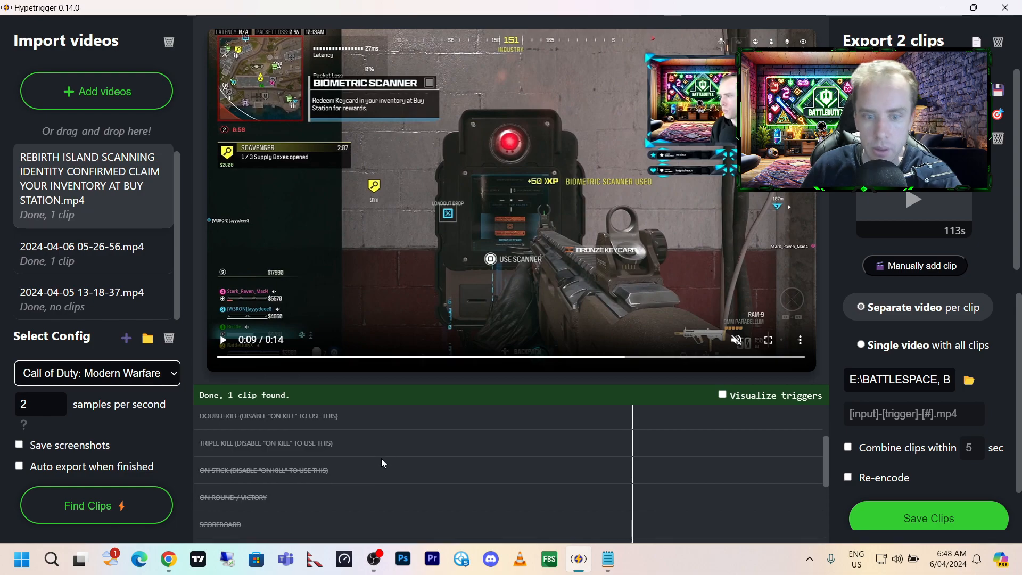
scroll(383, 472, down, 3)
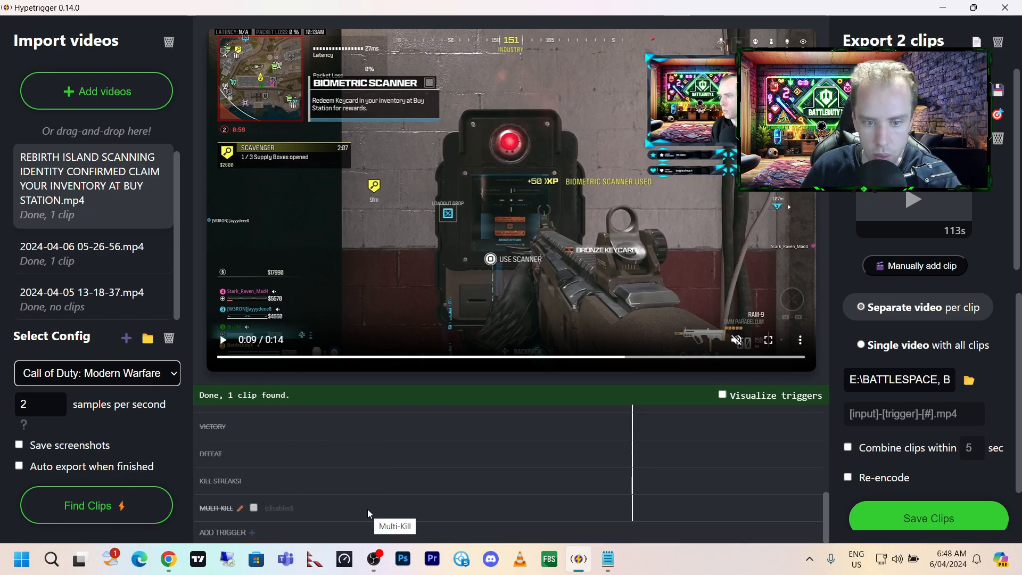
scroll(368, 509, up, 3)
scroll(367, 509, down, 3)
drag(822, 523, 820, 560)
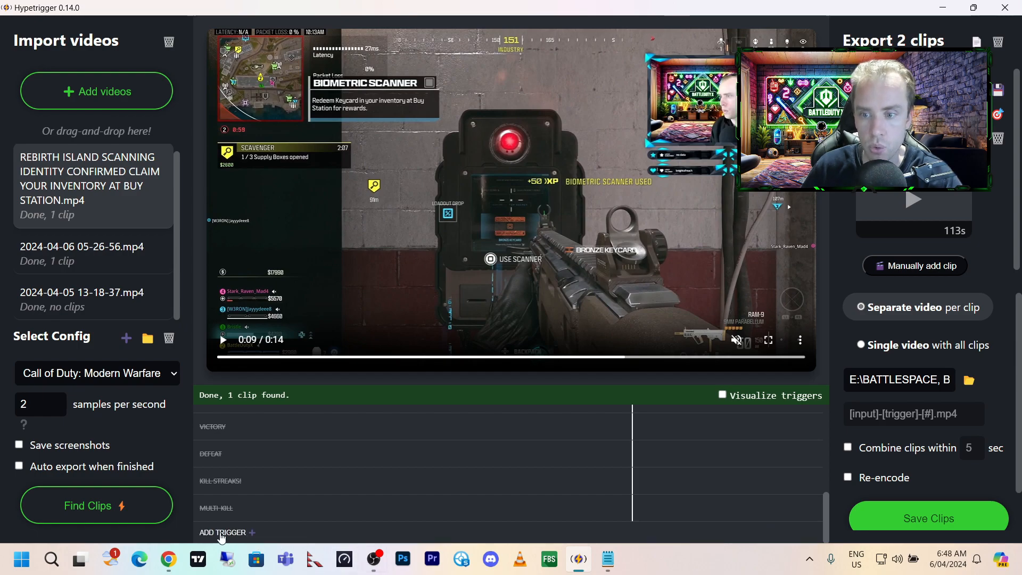
drag(823, 500, 815, 413)
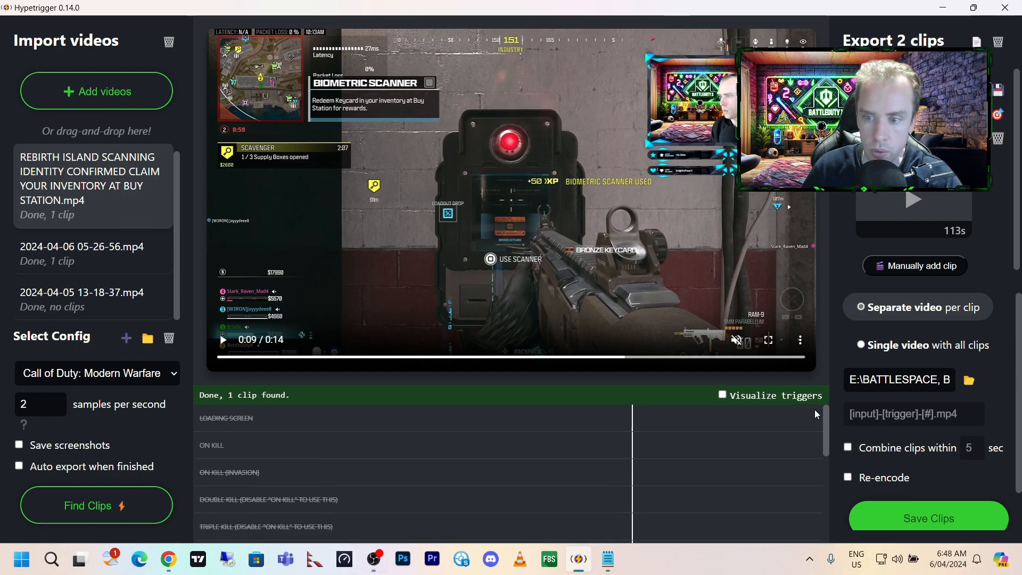